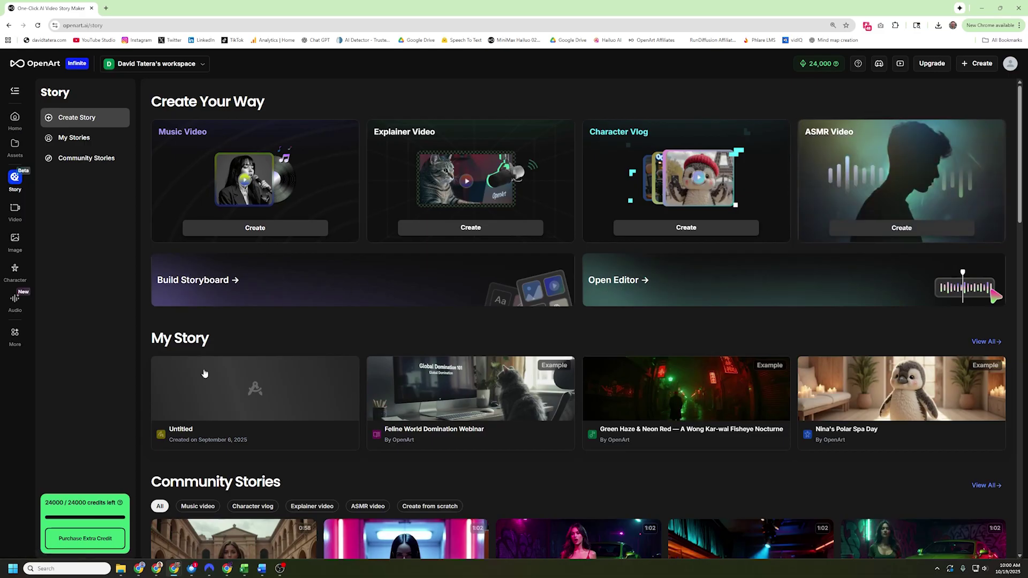
# Step: Scroll to Community Stories and play the 'From Ruins to Real Power' music video
pyautogui.scroll(-6, 492, 370)
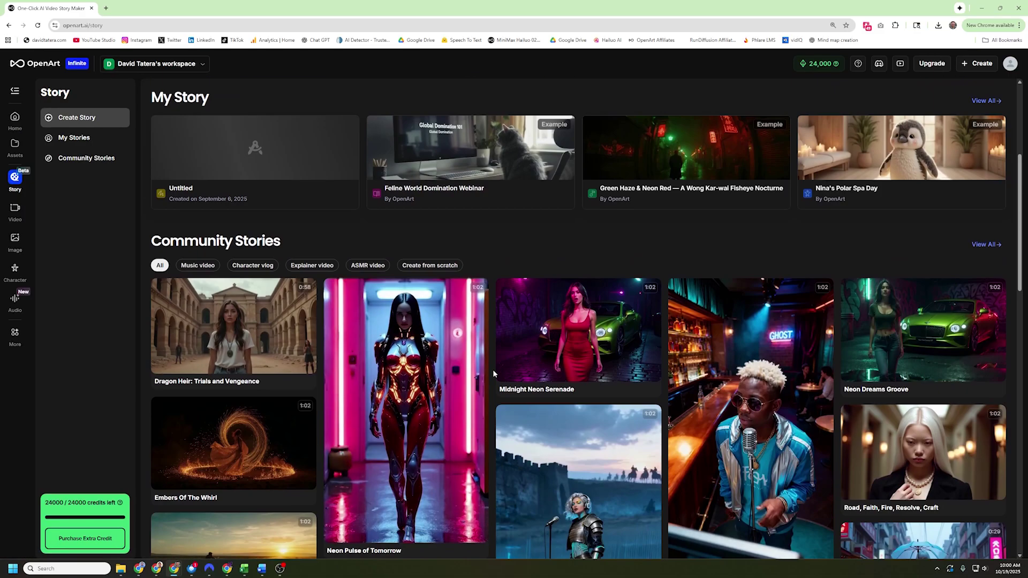
pyautogui.scroll(-1, 553, 344)
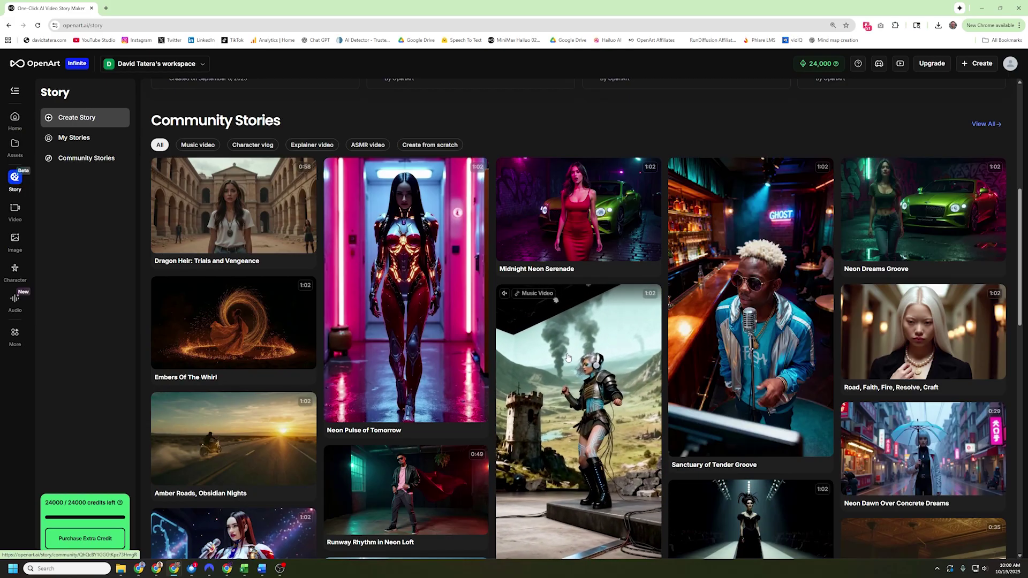
pyautogui.click(568, 357)
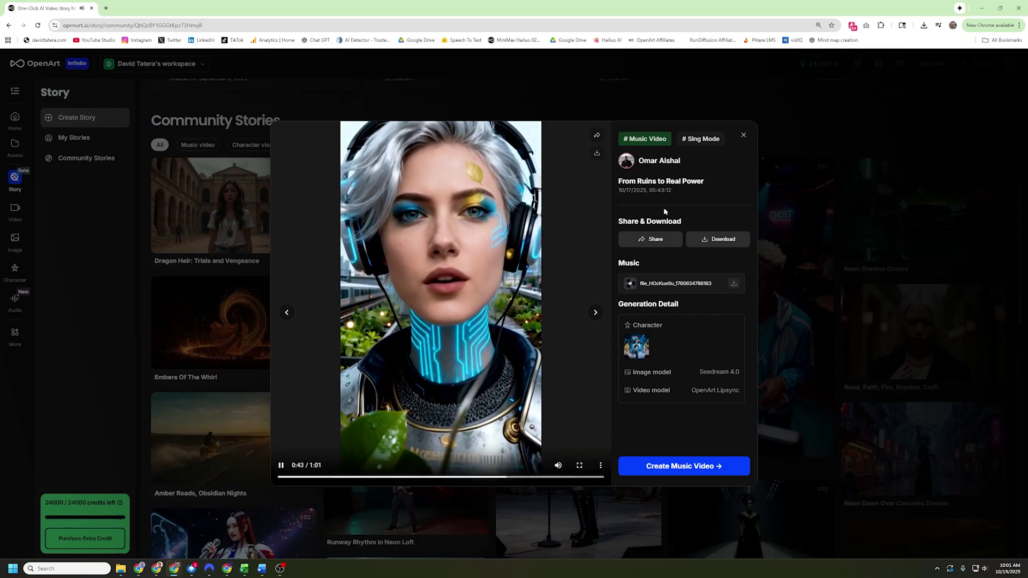
# Step: Close the current story, open Embers Of The Whirl, and advance to Nocturne of Power and Poise
pyautogui.click(743, 135)
pyautogui.click(359, 320)
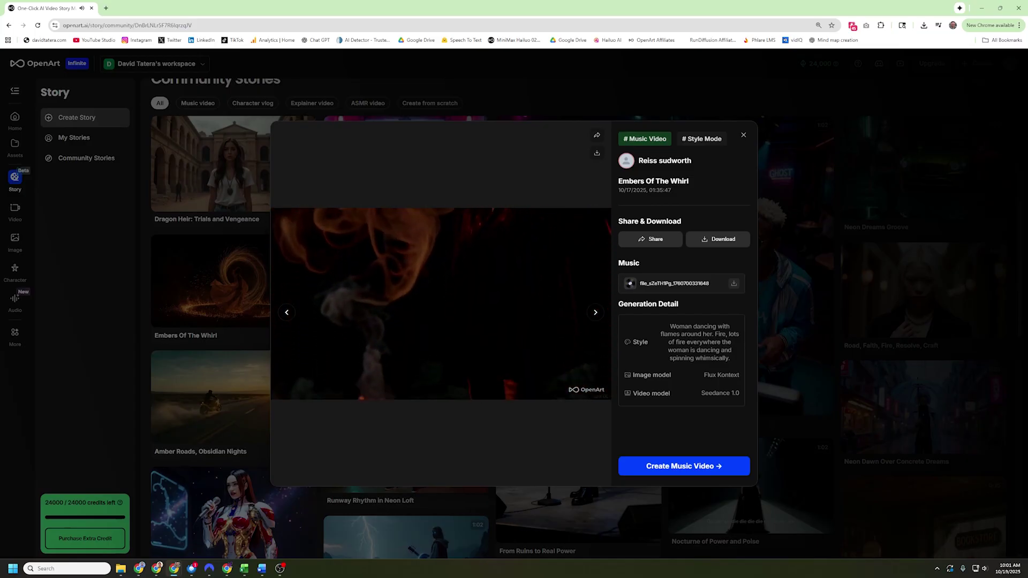
pyautogui.click(594, 313)
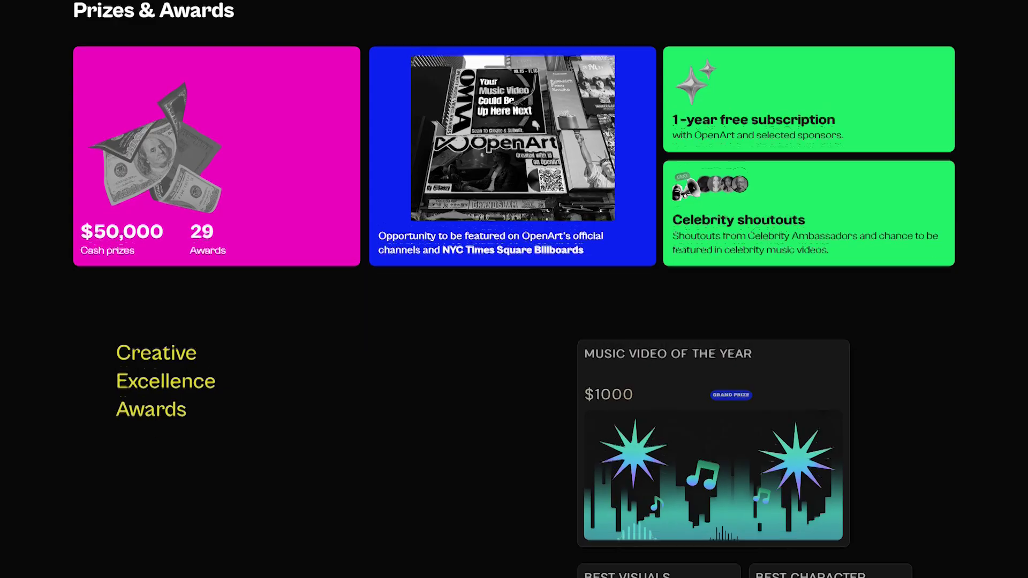
# Step: Scroll the contest page from the Timeline through the Prizes & Awards down to Social Media Awards
pyautogui.scroll(-15, 514, 290)
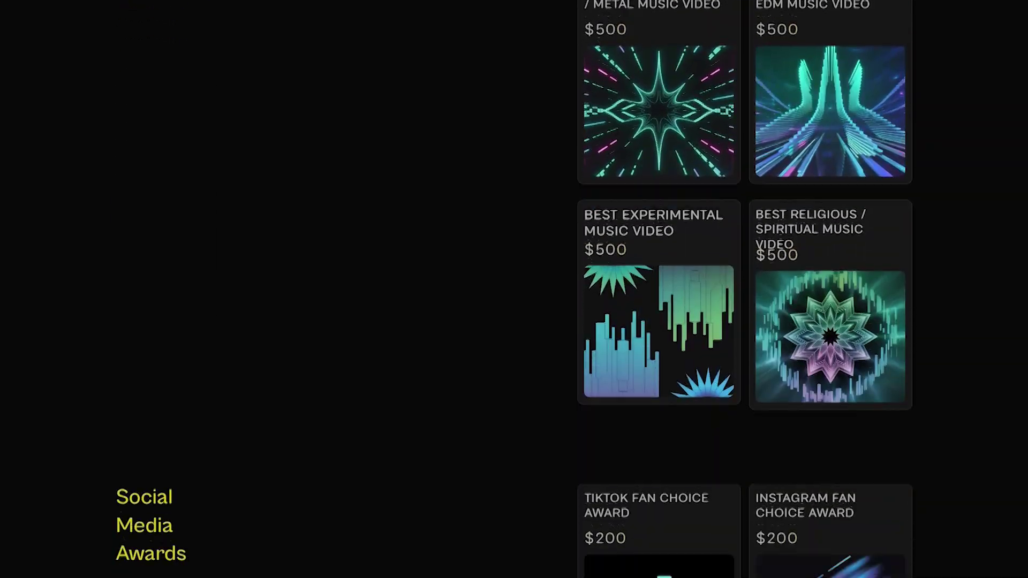
pyautogui.scroll(-10, 514, 289)
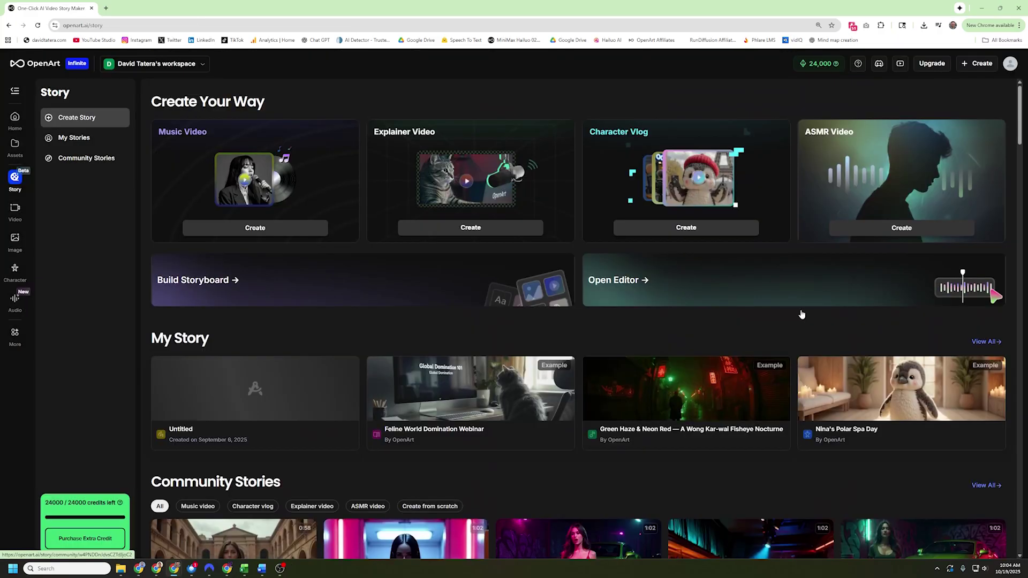
# Step: Start creating a new music video from the Story page's Create Your Way options
pyautogui.click(260, 227)
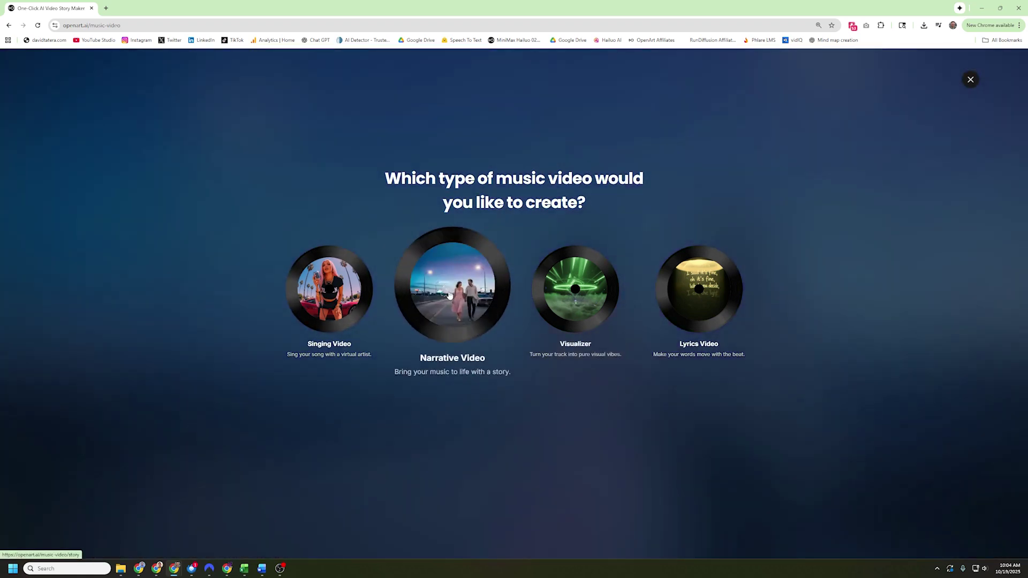
# Step: Choose Narrative Video as the music video type
pyautogui.click(448, 299)
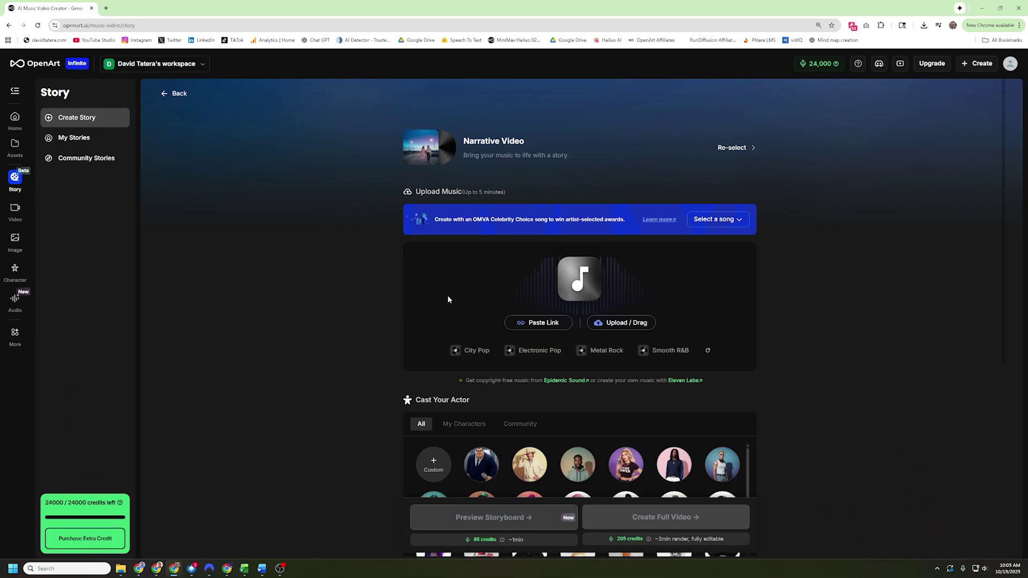
# Step: Preview and select the contest song Jenna Ortega_trimmed.mp3 (2:02) as the video's music
pyautogui.click(728, 221)
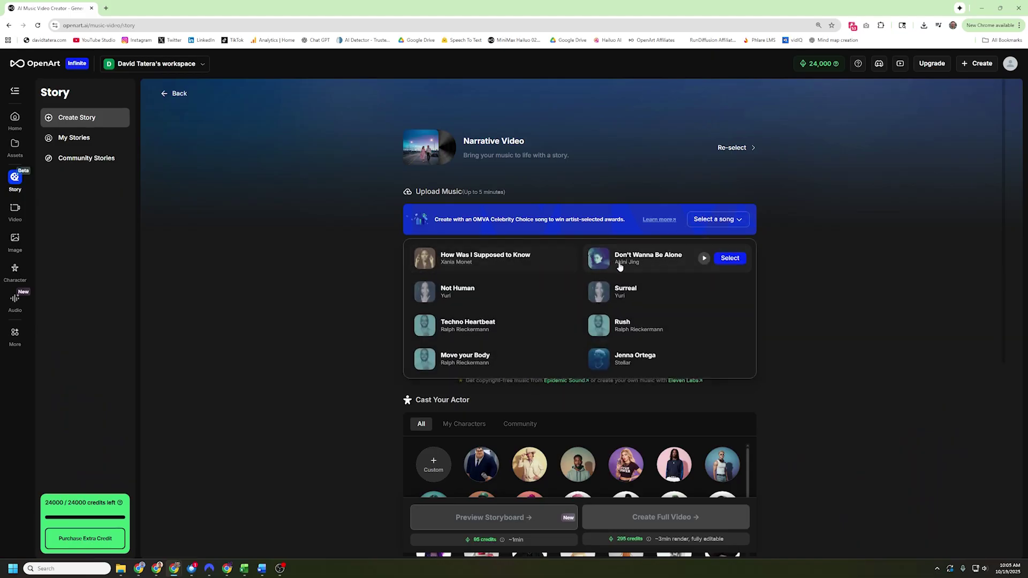
pyautogui.click(627, 361)
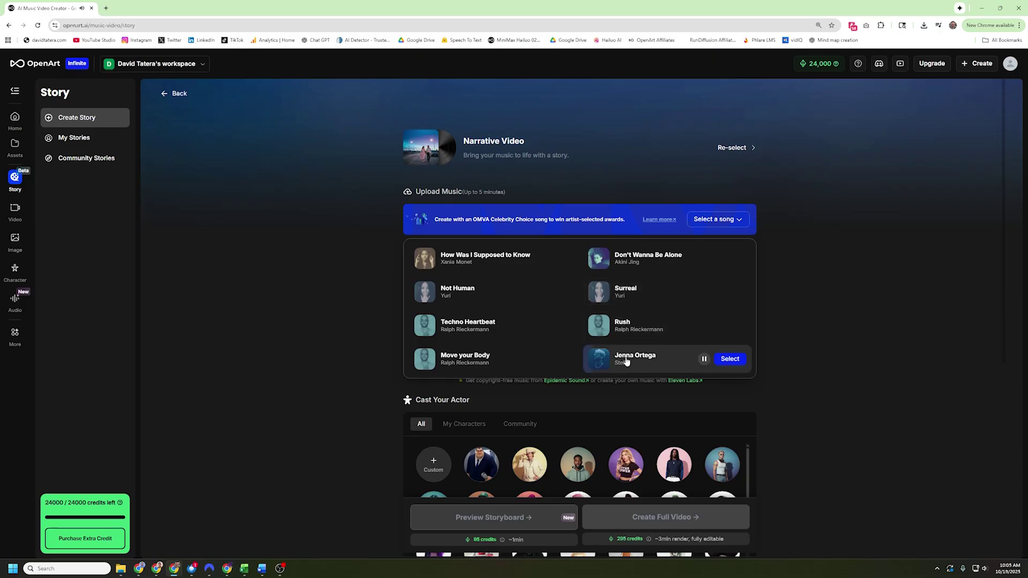
pyautogui.click(735, 358)
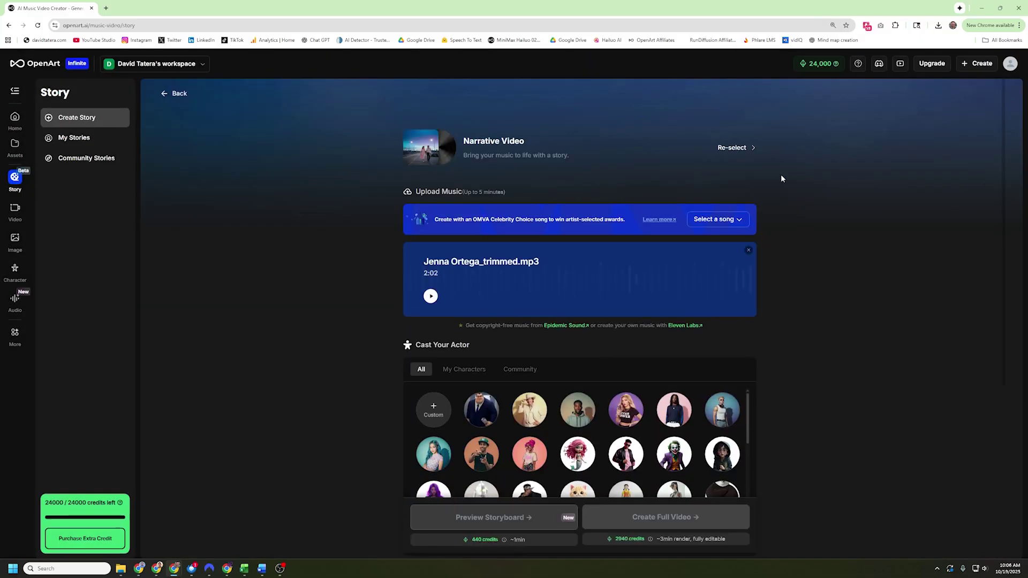
# Step: Scroll to the bottom rows of the Cast Your Actor grid and cast the giraffe character
pyautogui.scroll(-2, 700, 259)
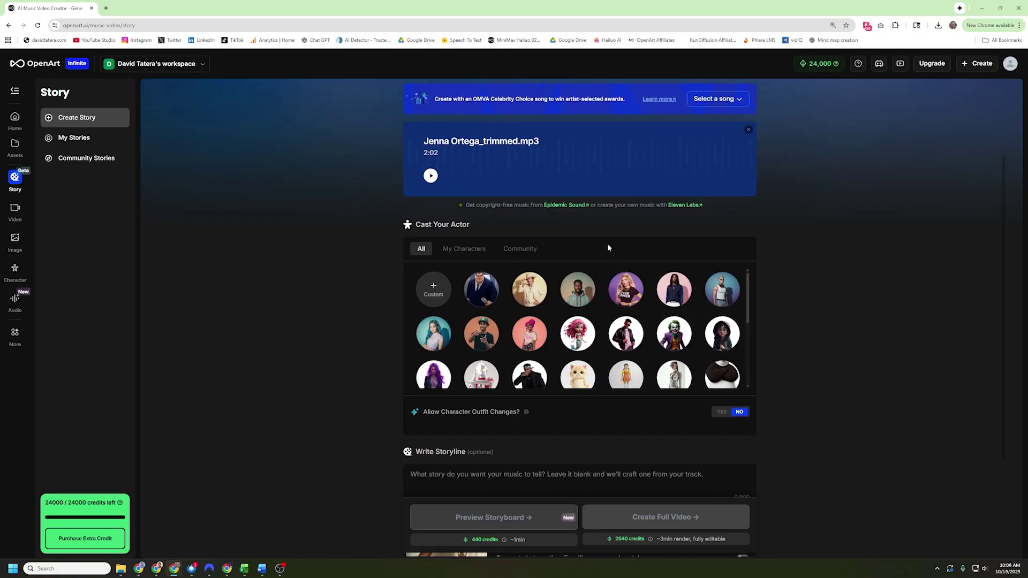
pyautogui.scroll(-3, 605, 240)
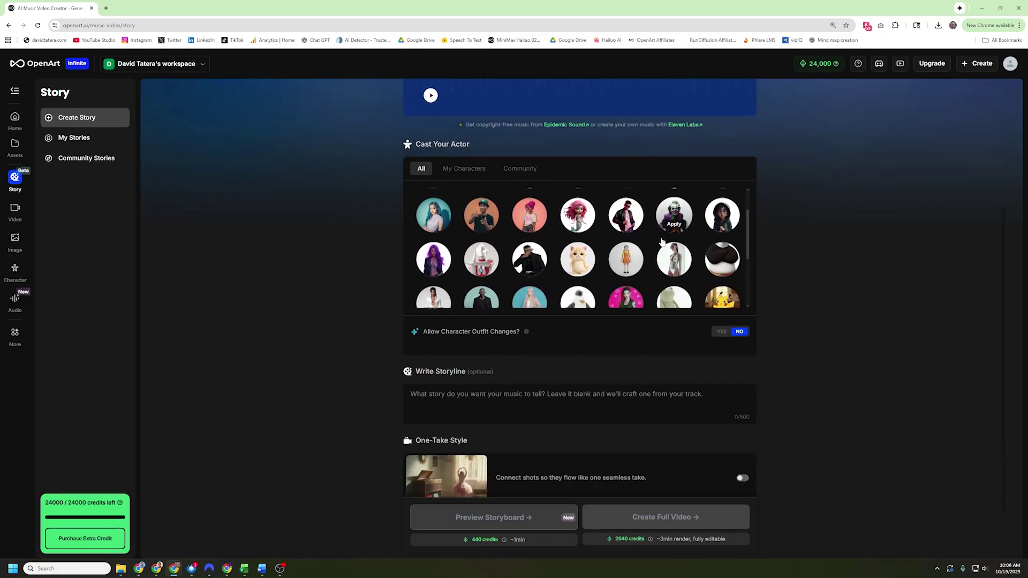
pyautogui.scroll(-1, 661, 241)
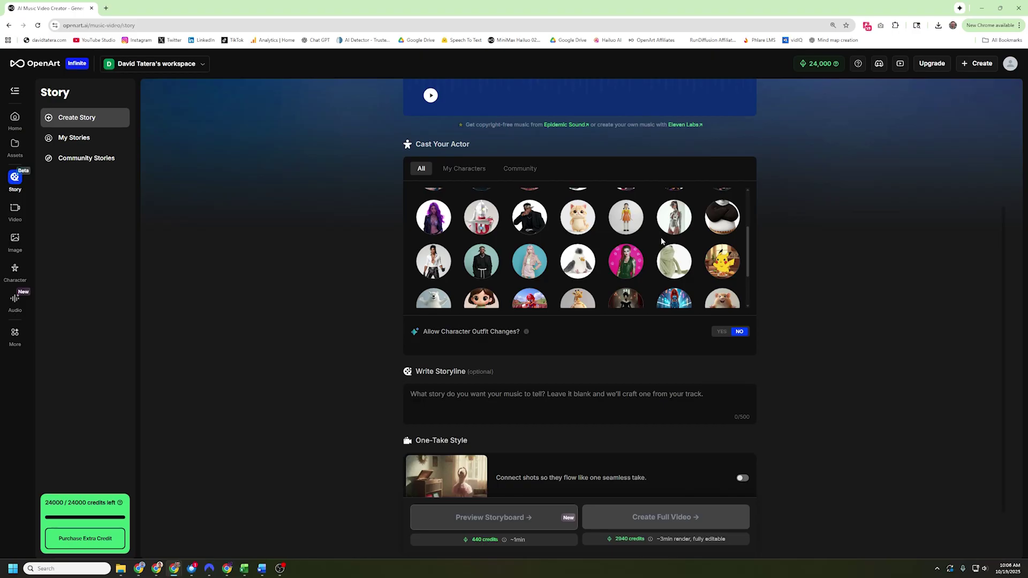
pyautogui.scroll(-1, 662, 241)
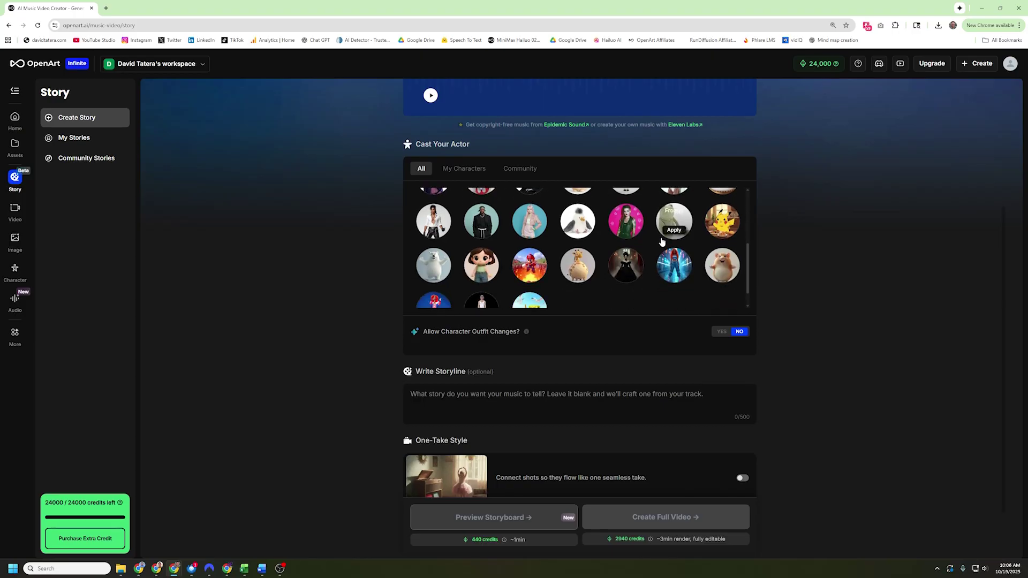
pyautogui.scroll(-1, 661, 241)
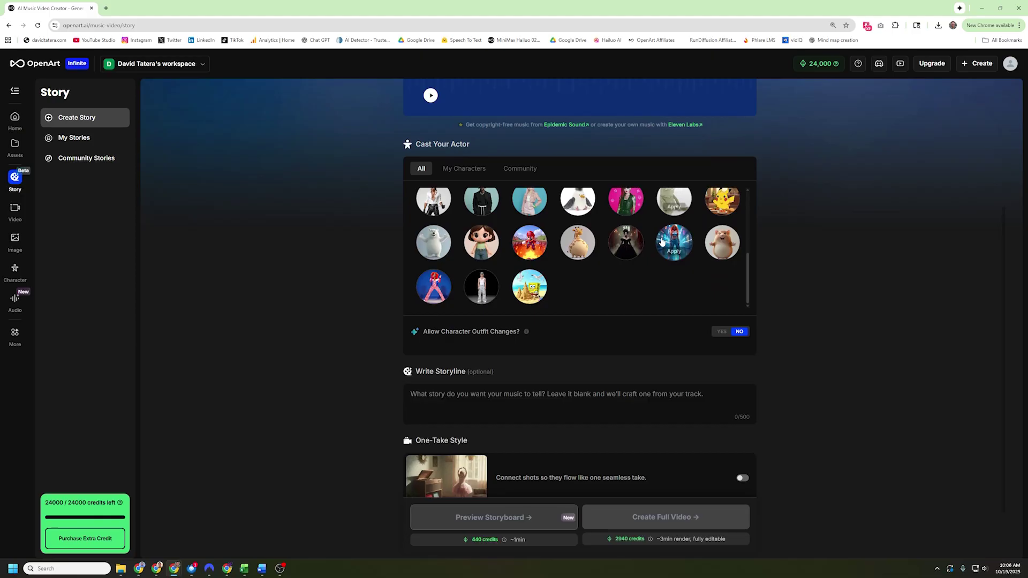
pyautogui.click(576, 247)
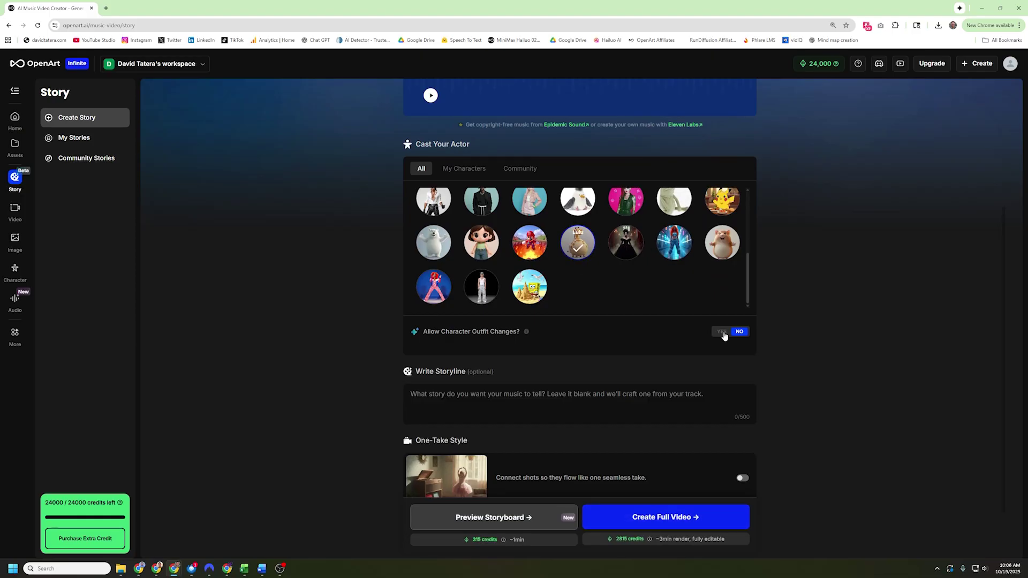
# Step: Set outfit changes to YES, turn on One-Take Style, and expand Advanced Options
pyautogui.click(722, 331)
pyautogui.scroll(-1, 581, 303)
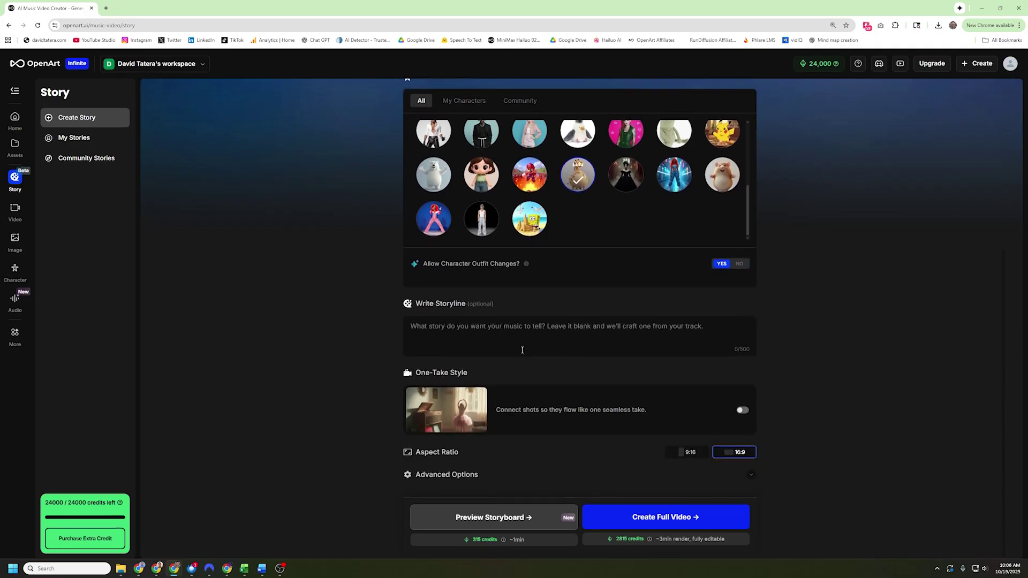
pyautogui.click(743, 409)
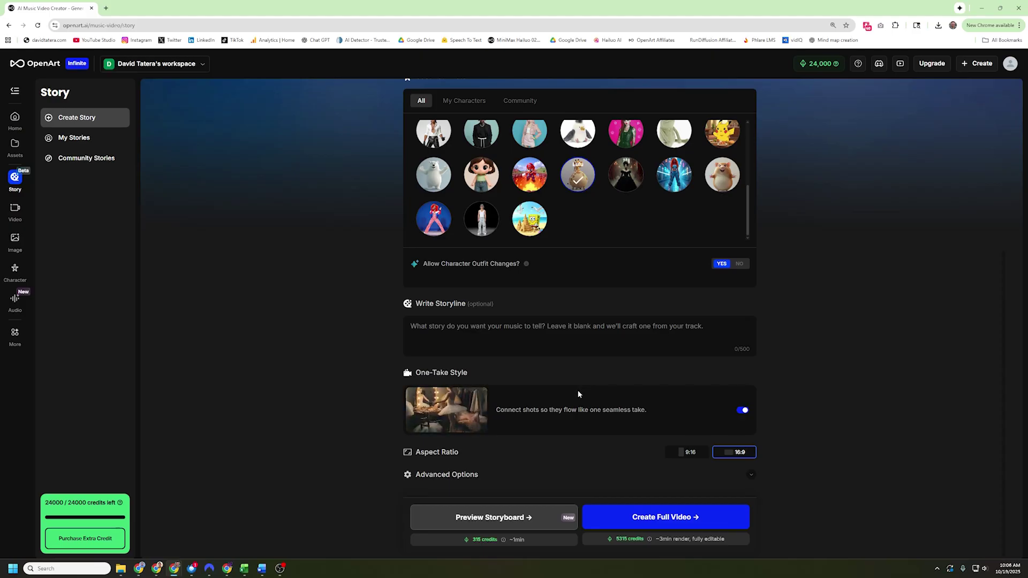
pyautogui.click(464, 475)
pyautogui.moveTo(477, 358)
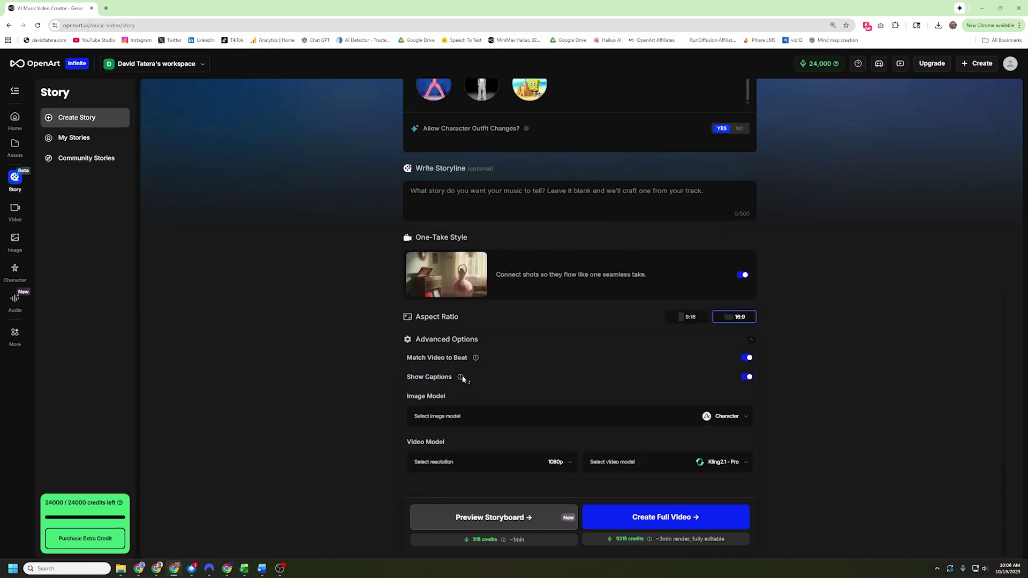
pyautogui.moveTo(461, 378)
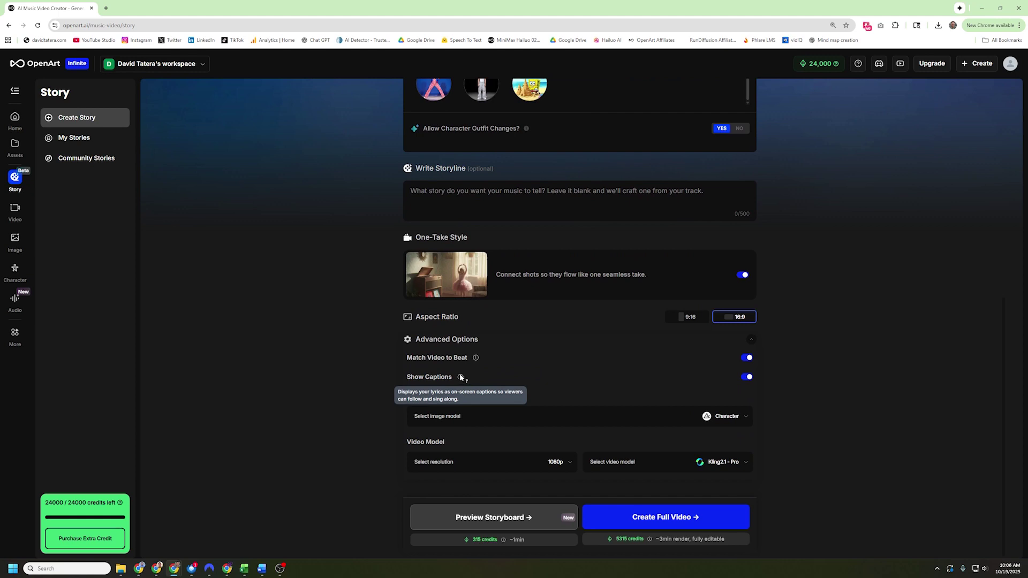
# Step: Change the image model in Advanced Options, leaving the video model unchanged for now
pyautogui.click(746, 417)
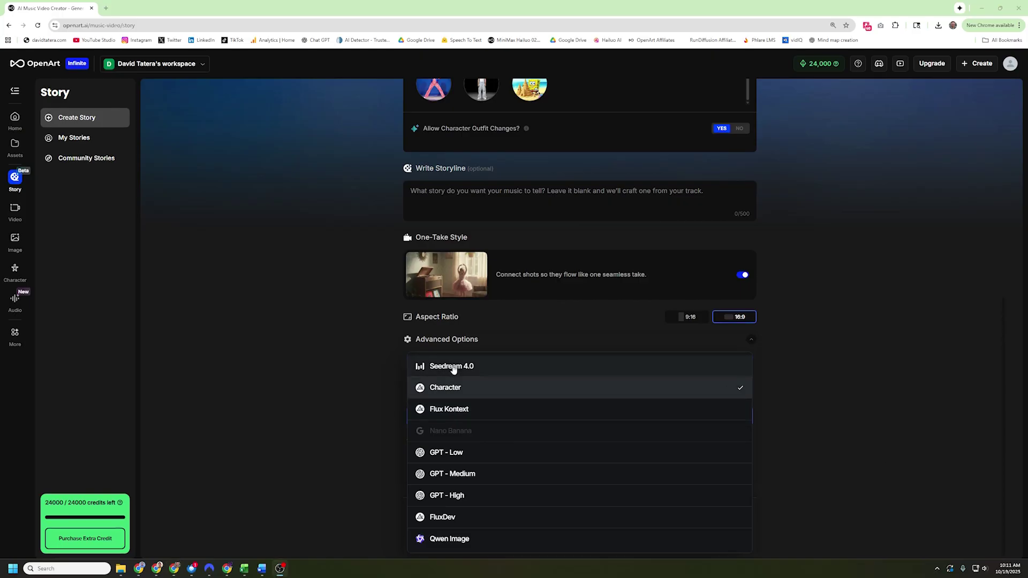
pyautogui.click(452, 368)
pyautogui.click(703, 466)
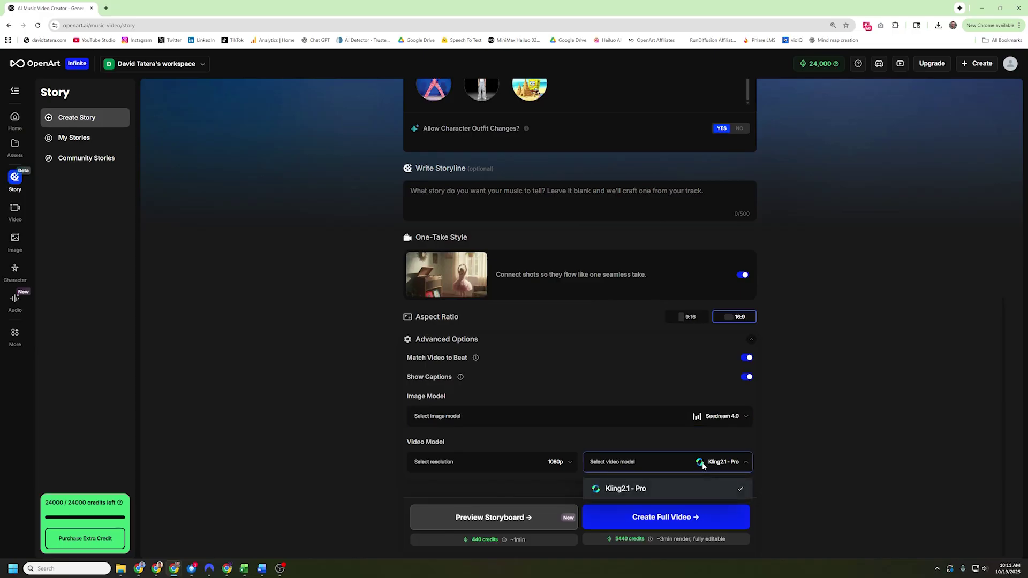
pyautogui.click(703, 466)
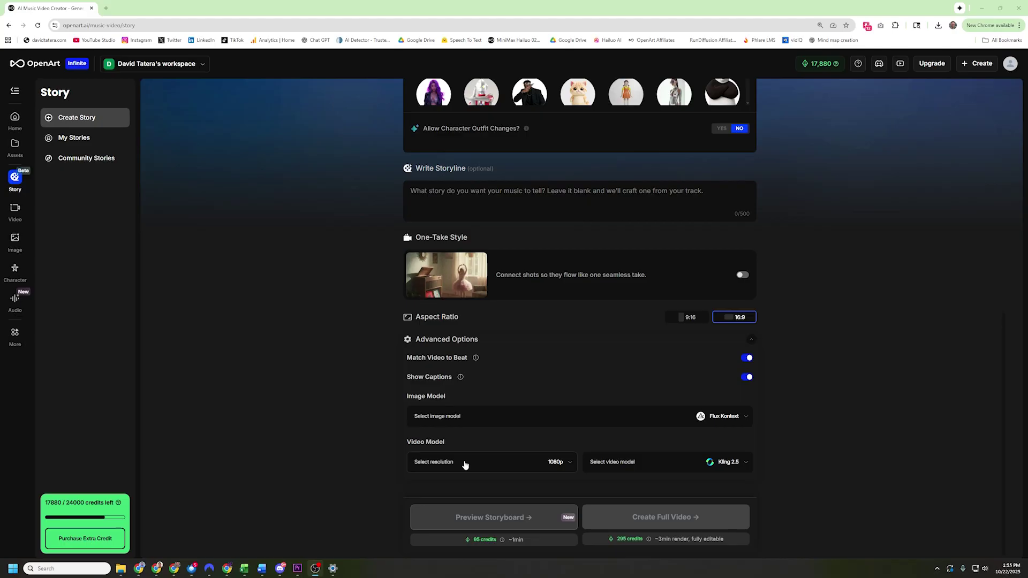
# Step: Set resolution to 720p and the video model to MiniMax Hailuo 02 Standard
pyautogui.click(465, 464)
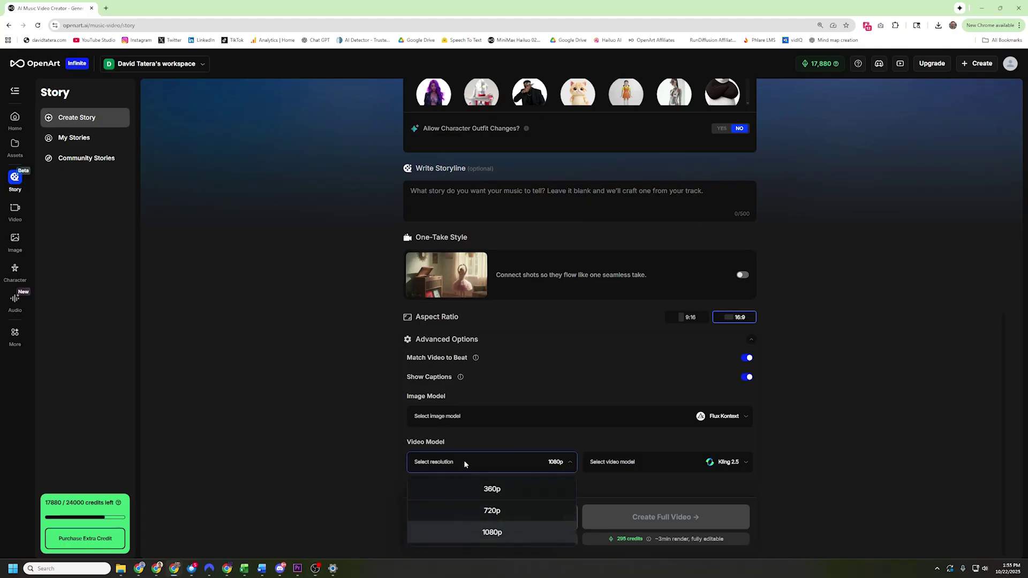
pyautogui.click(482, 512)
pyautogui.click(667, 463)
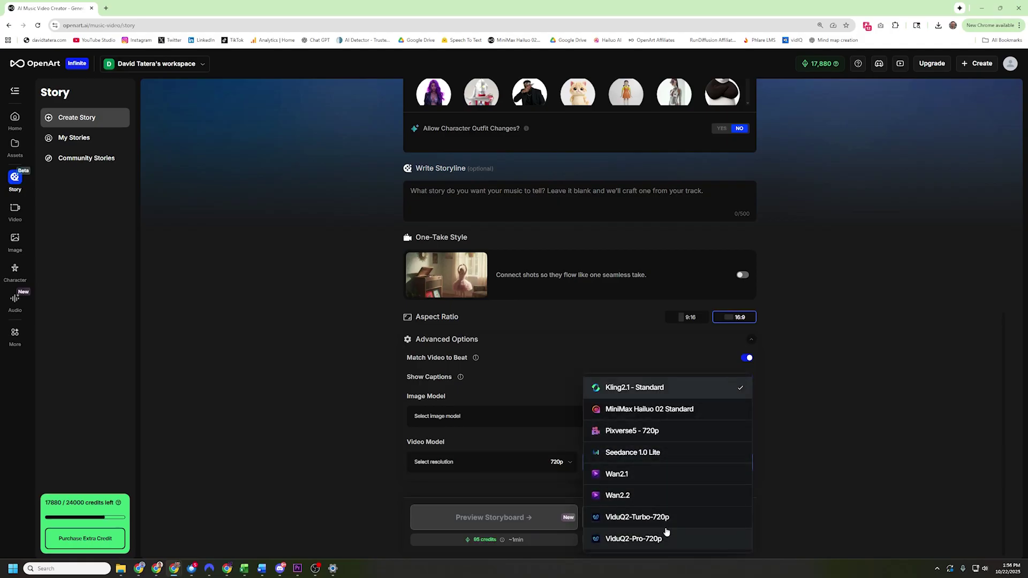
pyautogui.click(673, 410)
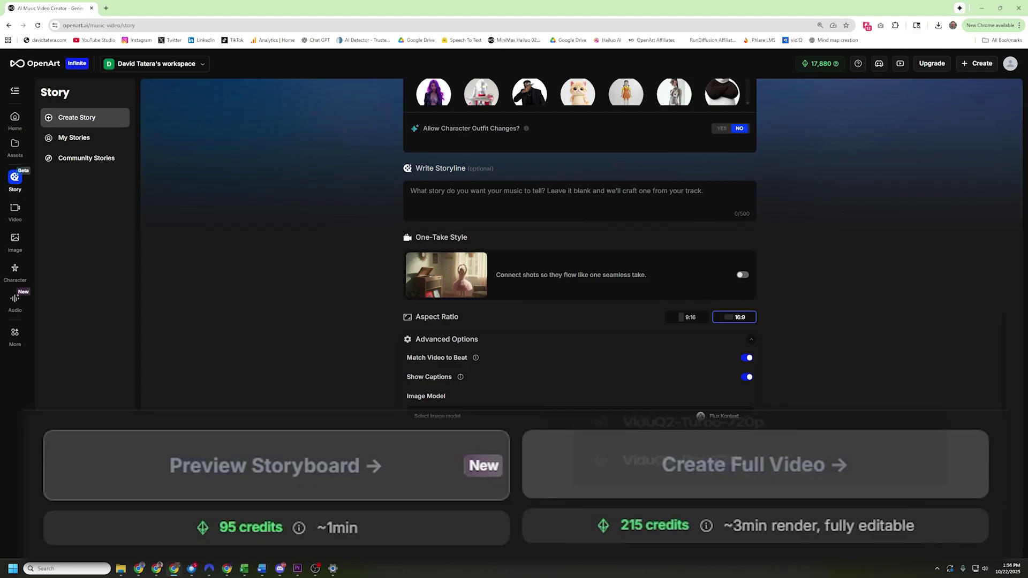
# Step: Scroll through the existing storyboard cards on the way to starting a new story
pyautogui.click(741, 461)
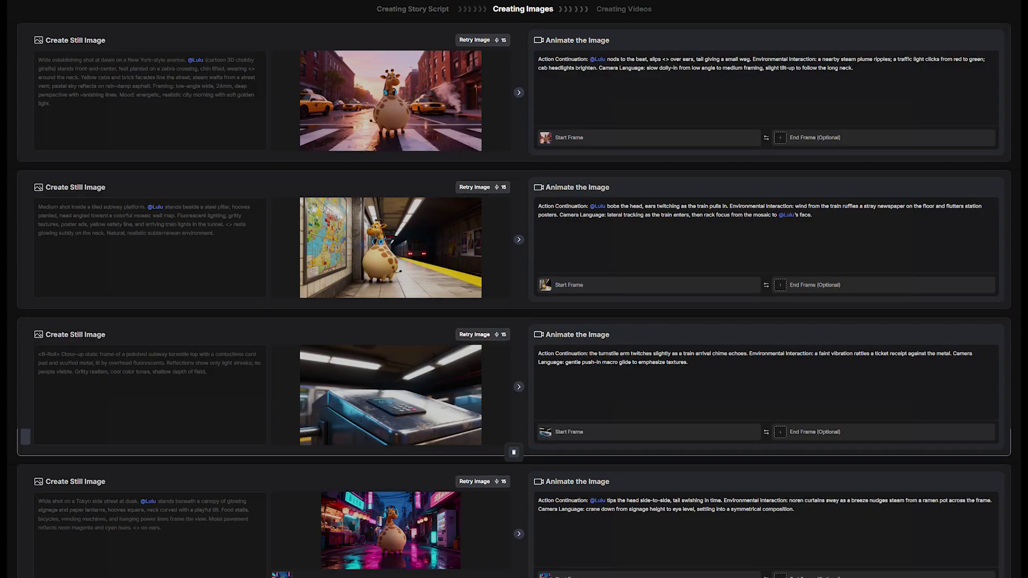
pyautogui.scroll(-20, 514, 290)
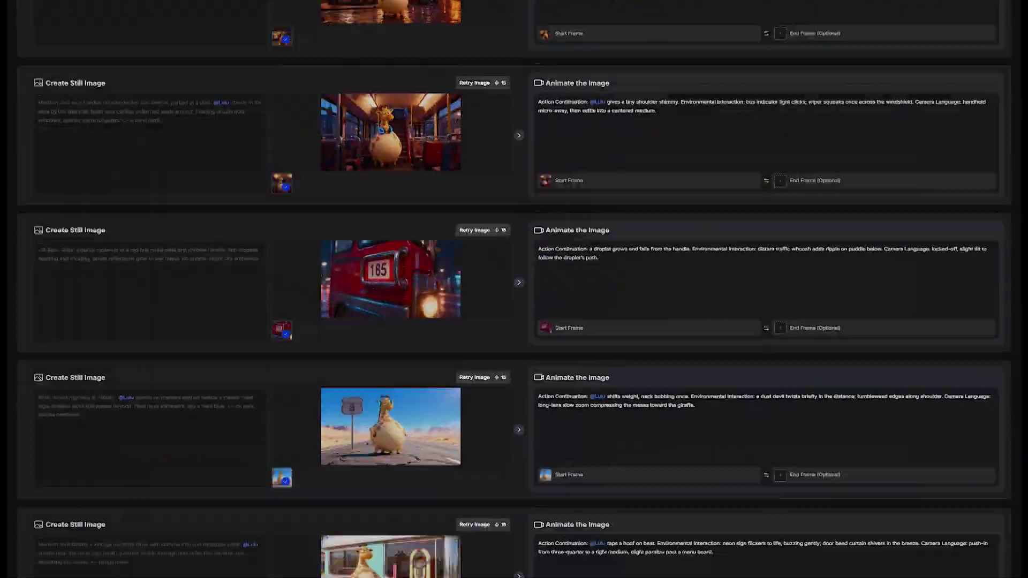
pyautogui.scroll(-20, 514, 289)
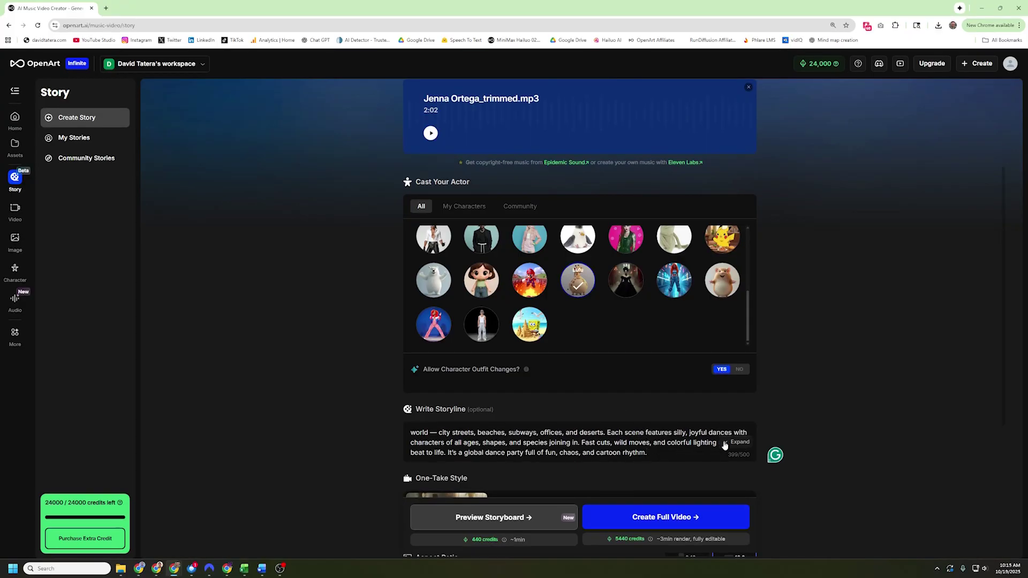
# Step: Expand and review the pasted giraffe dance storyline, then generate the storyboard preview
pyautogui.click(737, 441)
pyautogui.scroll(-4, 629, 452)
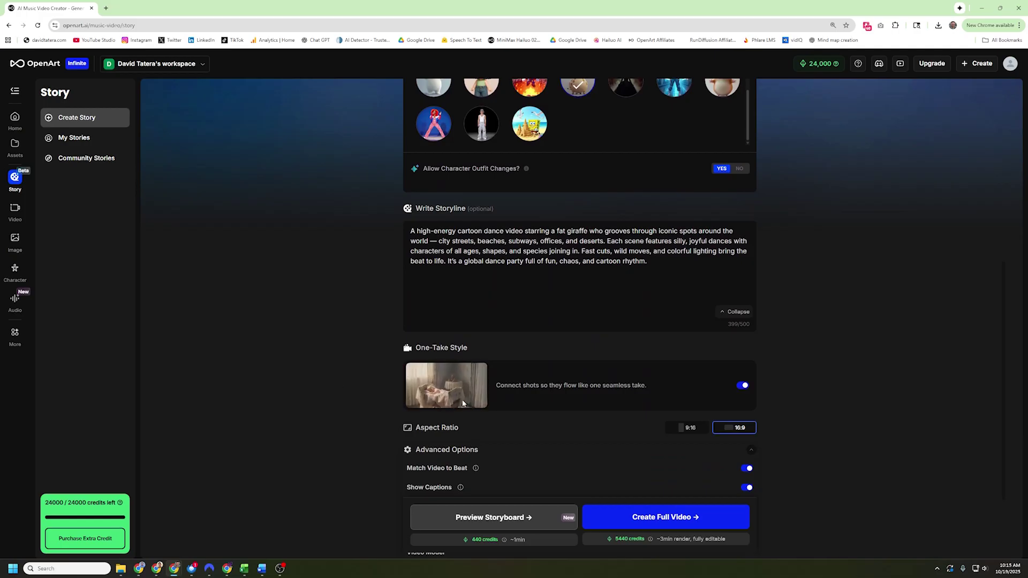
pyautogui.scroll(-2, 374, 404)
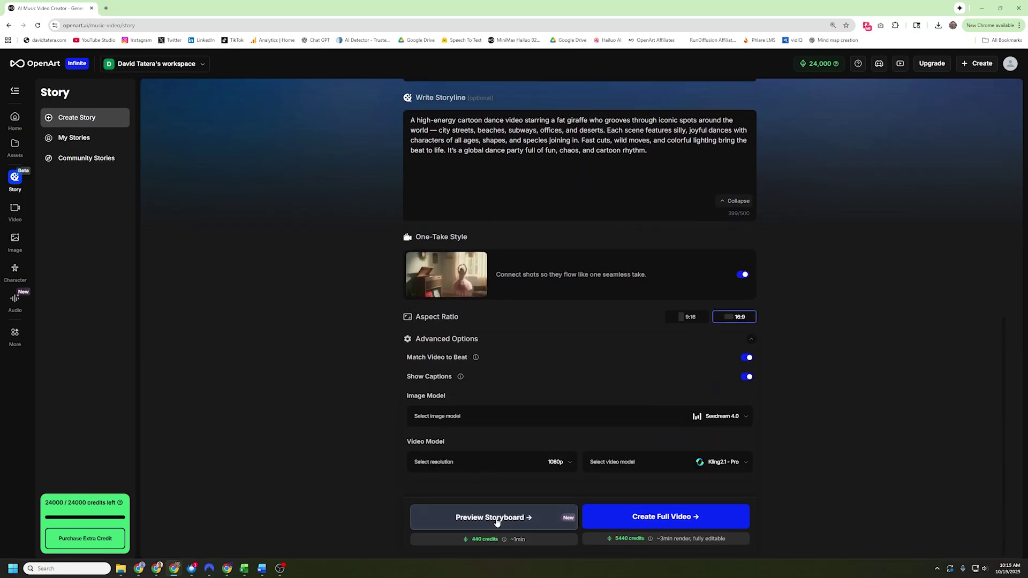
pyautogui.click(496, 518)
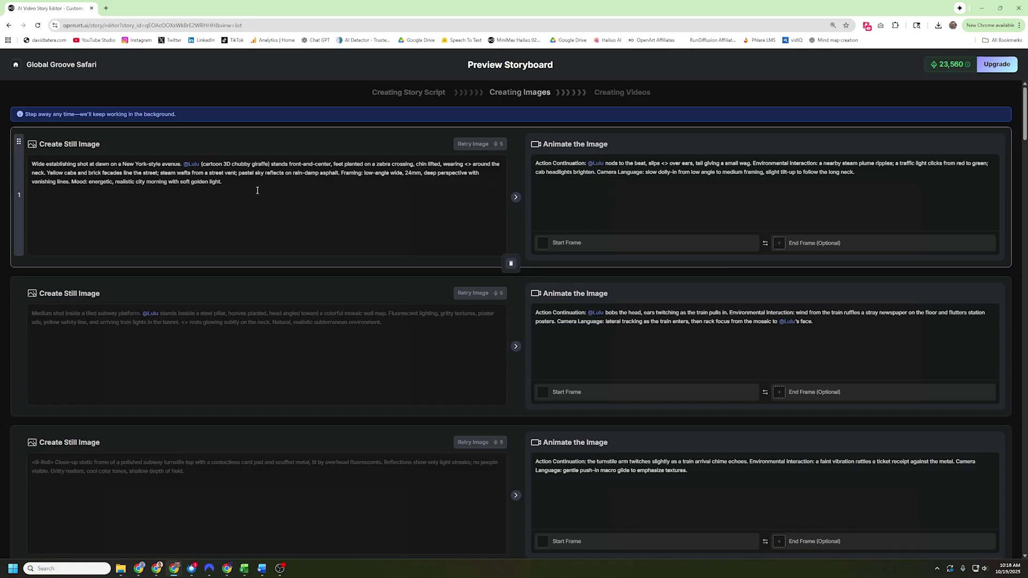
# Step: Scroll down through the Global Groove Safari scene images, then back up to the espresso-kiosk row
pyautogui.scroll(-1, 294, 287)
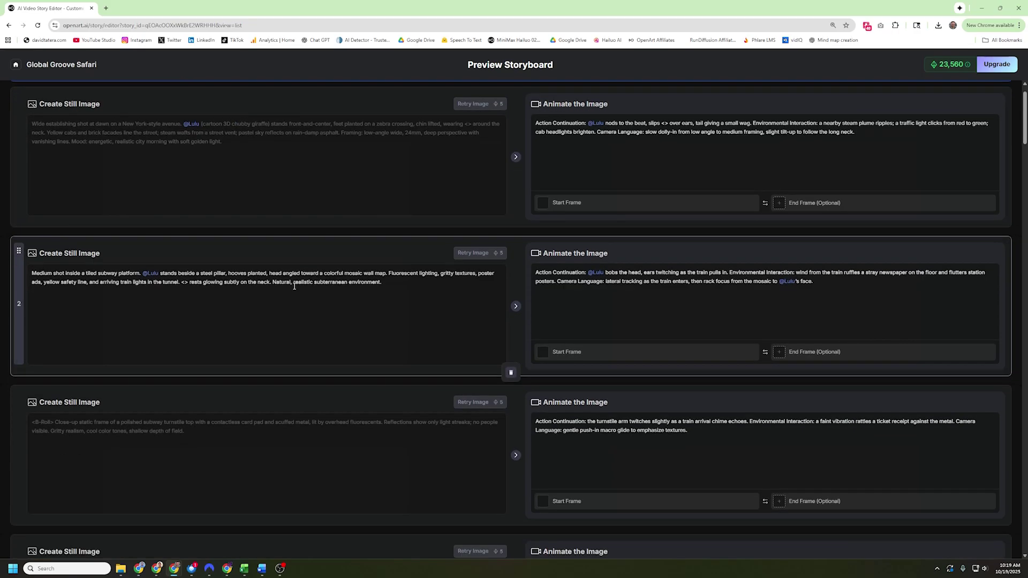
pyautogui.scroll(-2, 294, 286)
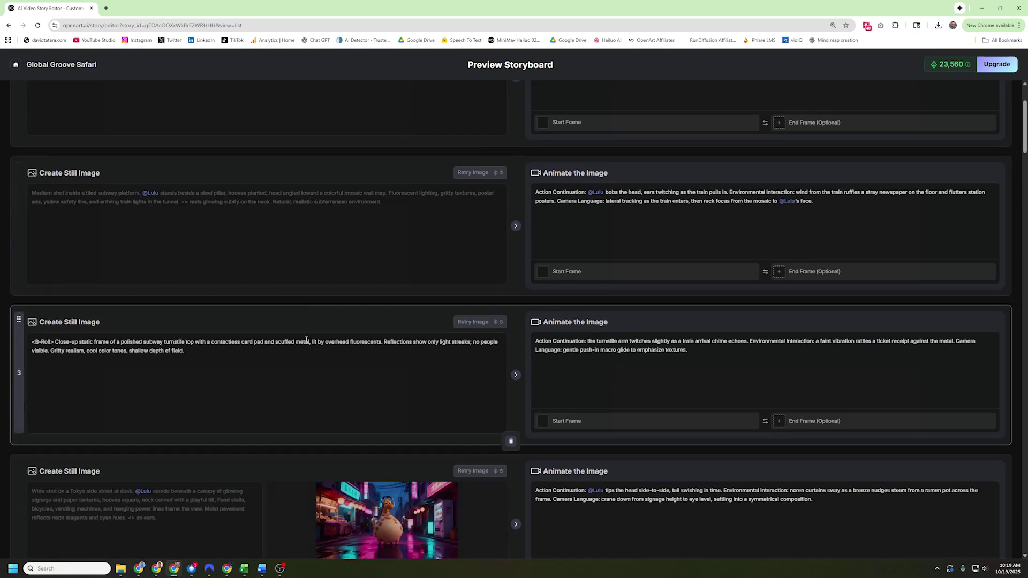
pyautogui.scroll(-2, 305, 338)
pyautogui.scroll(-2, 263, 382)
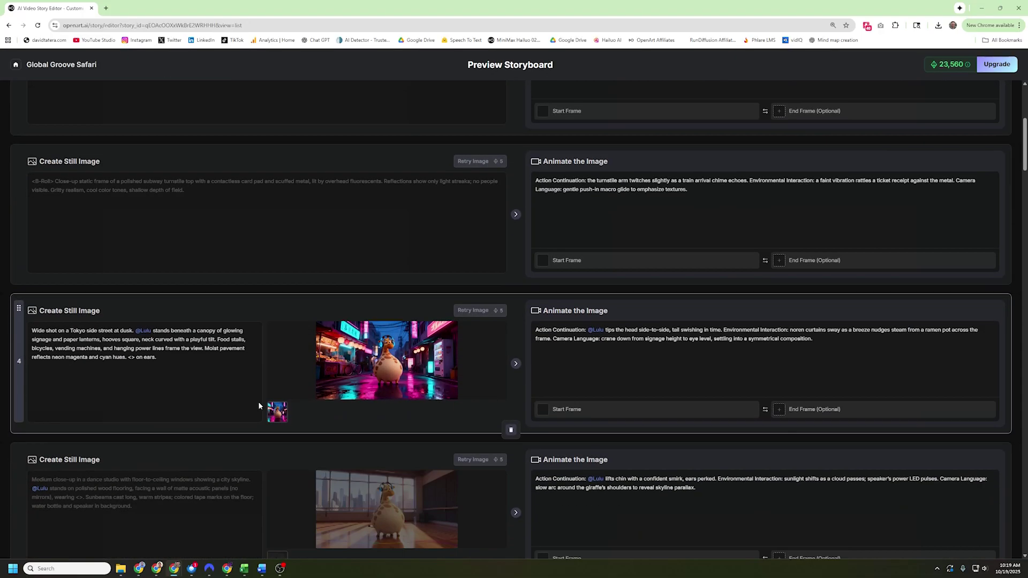
pyautogui.scroll(-3, 226, 399)
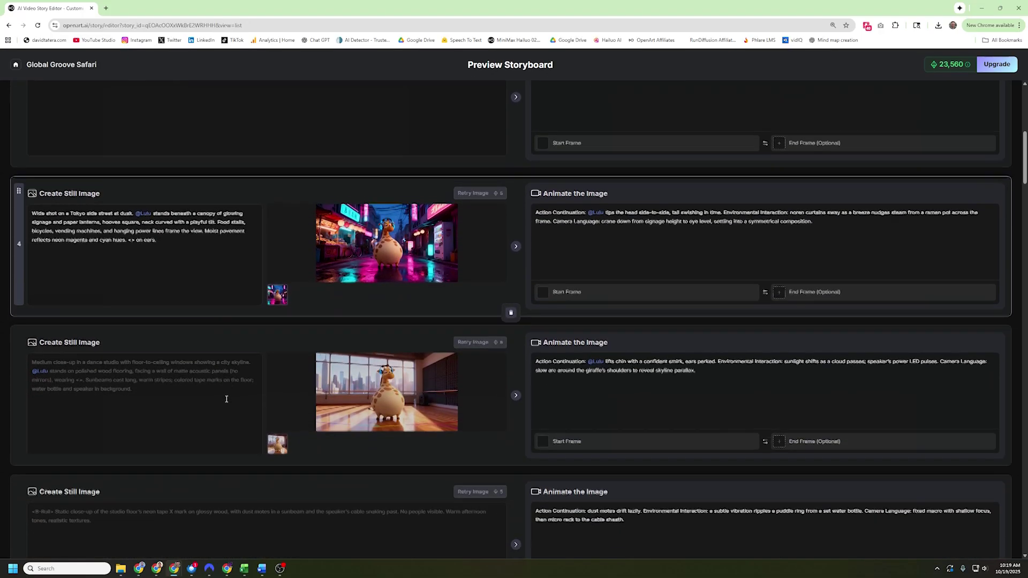
pyautogui.scroll(-1, 227, 417)
pyautogui.scroll(-1, 227, 417)
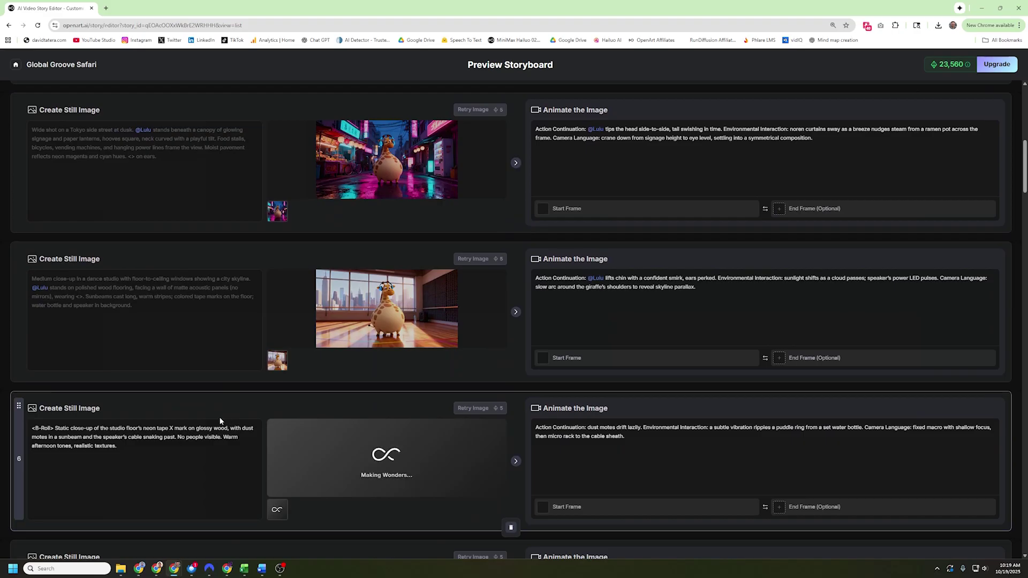
pyautogui.scroll(-1, 222, 429)
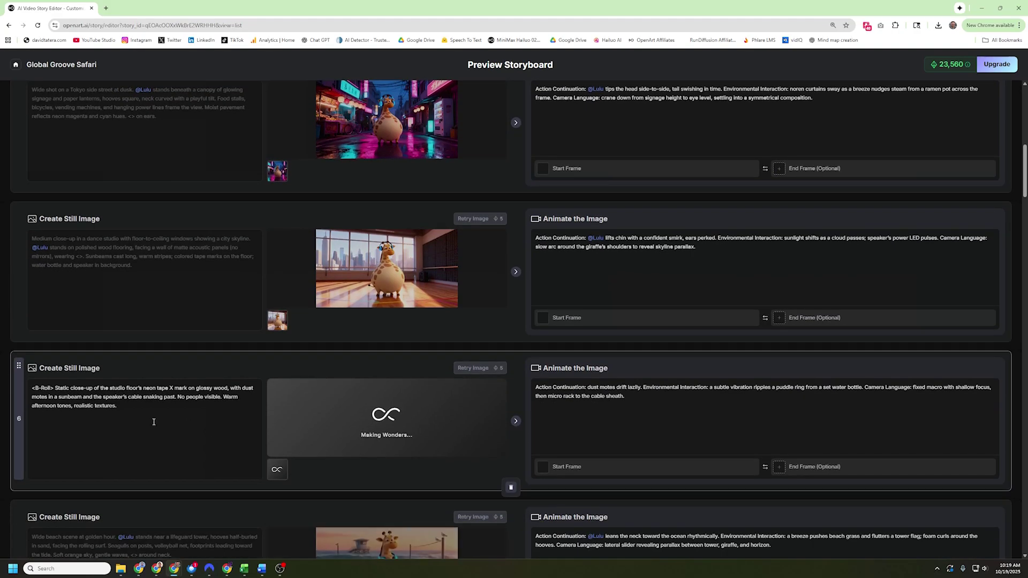
pyautogui.scroll(-2, 157, 435)
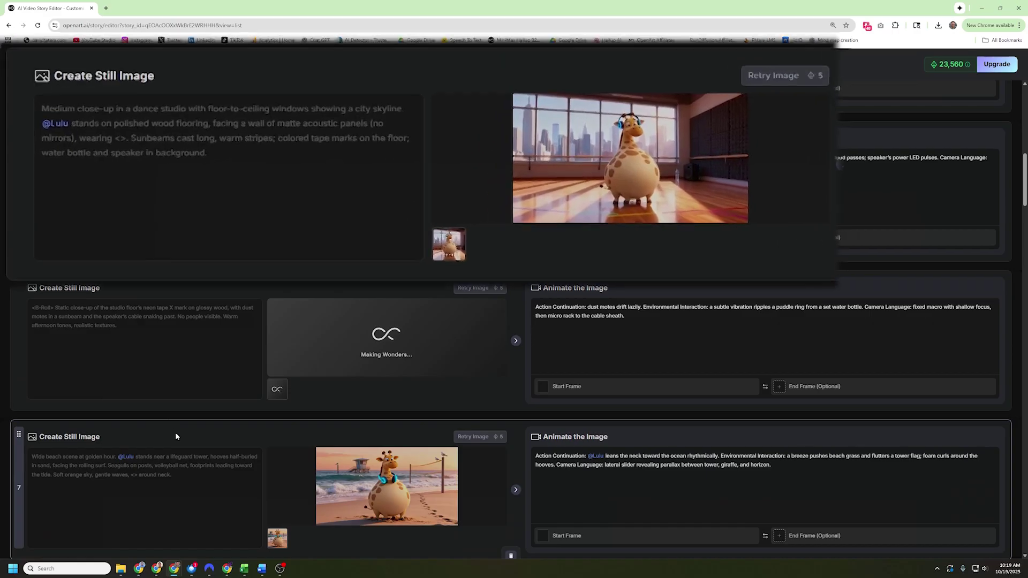
pyautogui.scroll(-1, 182, 444)
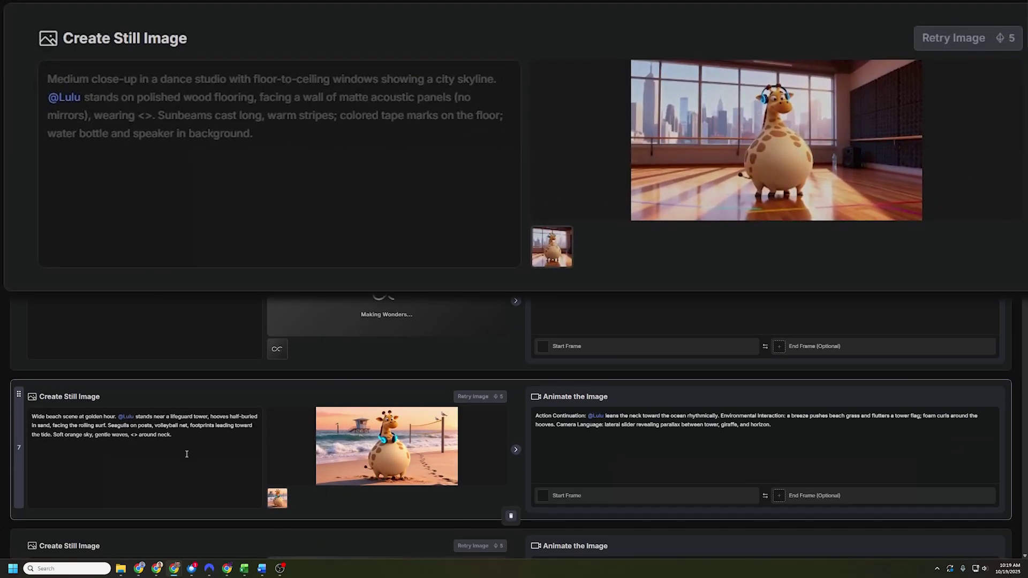
pyautogui.scroll(-5, 186, 454)
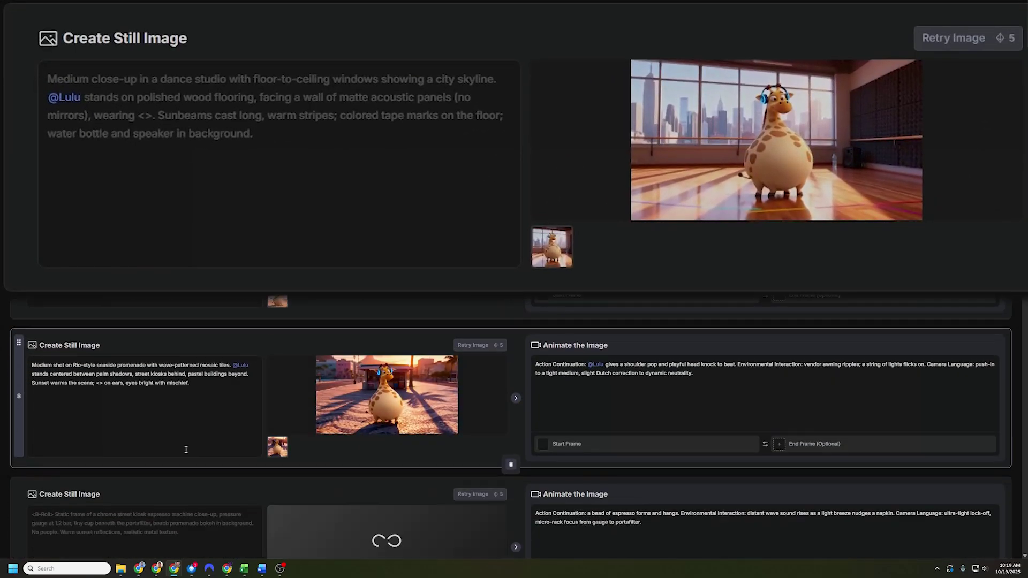
pyautogui.scroll(-3, 186, 450)
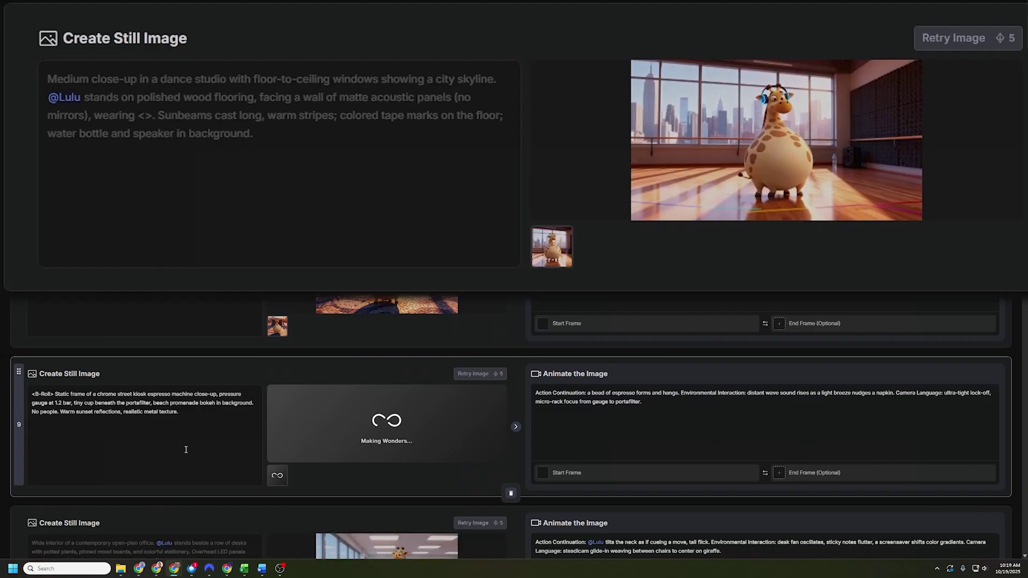
pyautogui.scroll(-2, 185, 449)
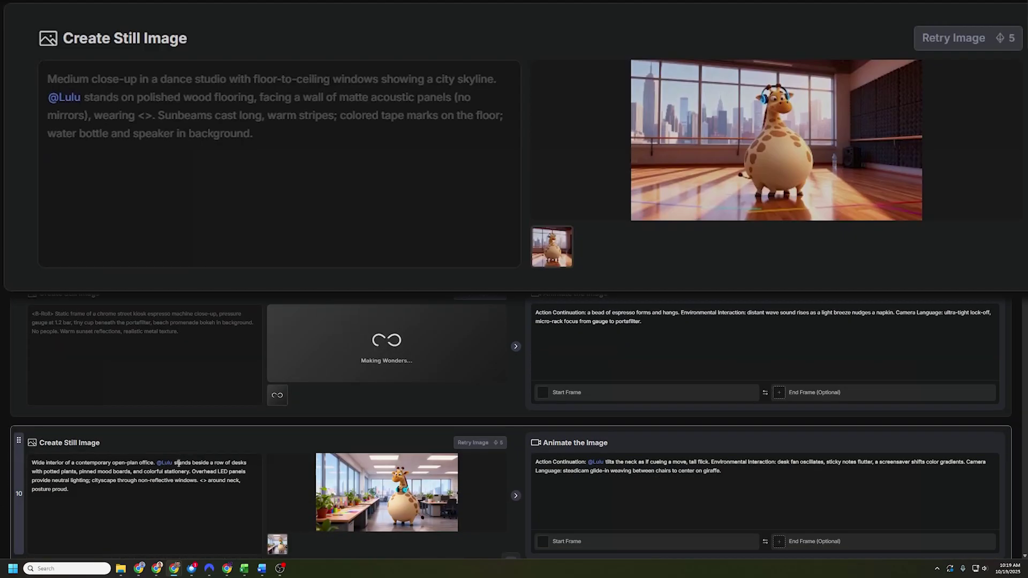
pyautogui.scroll(-2, 182, 457)
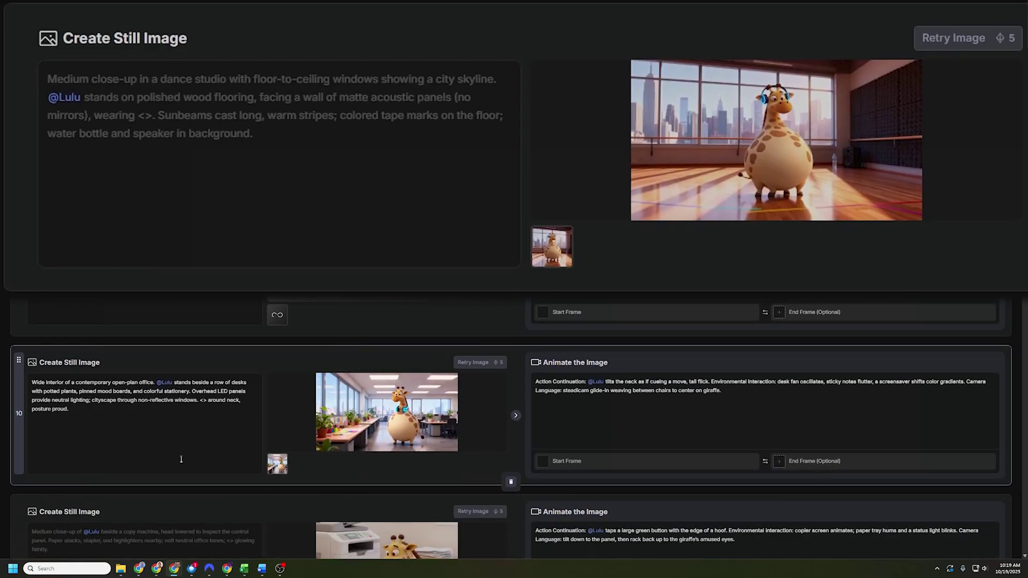
pyautogui.scroll(-3, 186, 485)
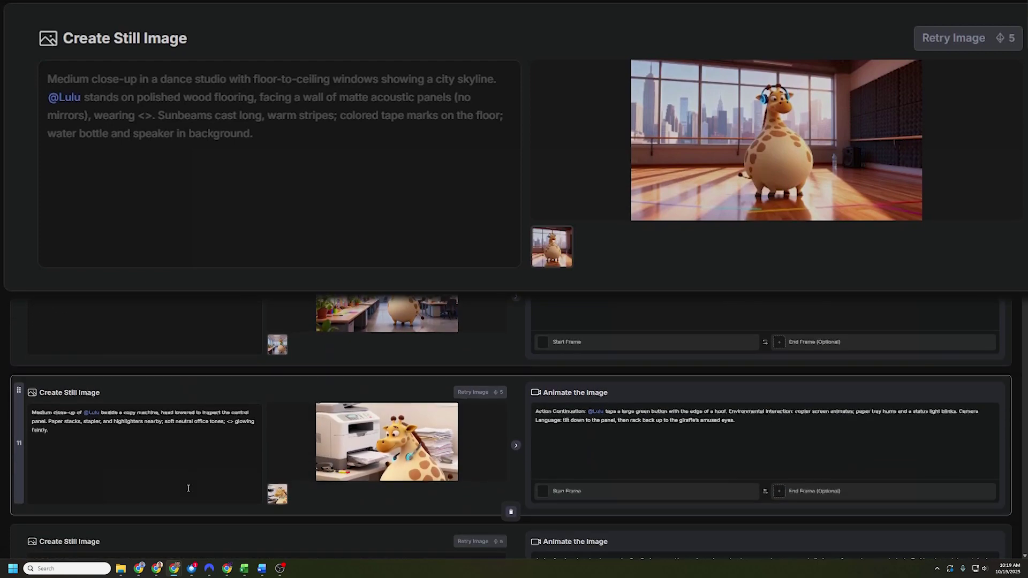
pyautogui.scroll(-2, 188, 489)
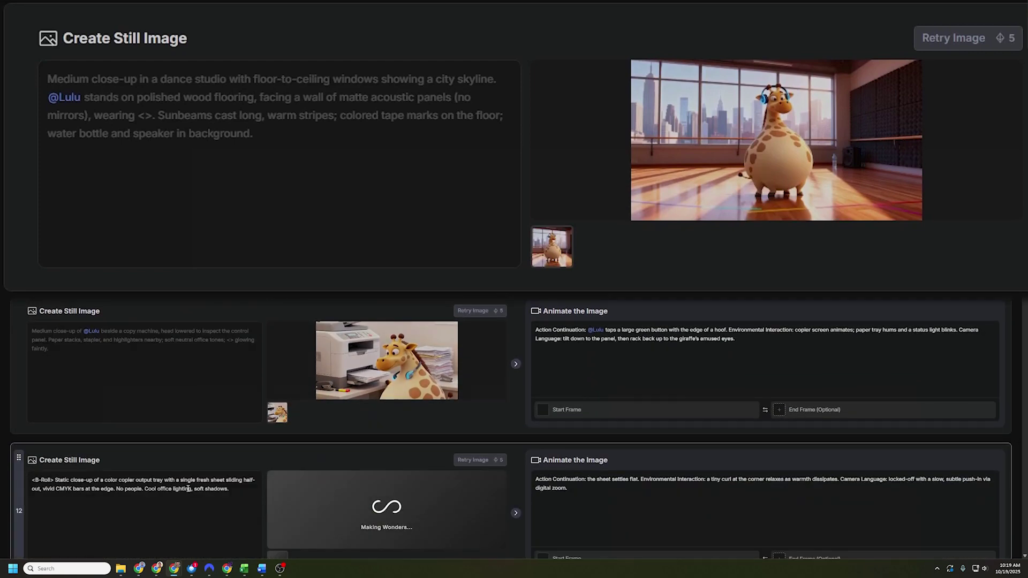
pyautogui.scroll(-3, 188, 490)
pyautogui.scroll(-3, 185, 479)
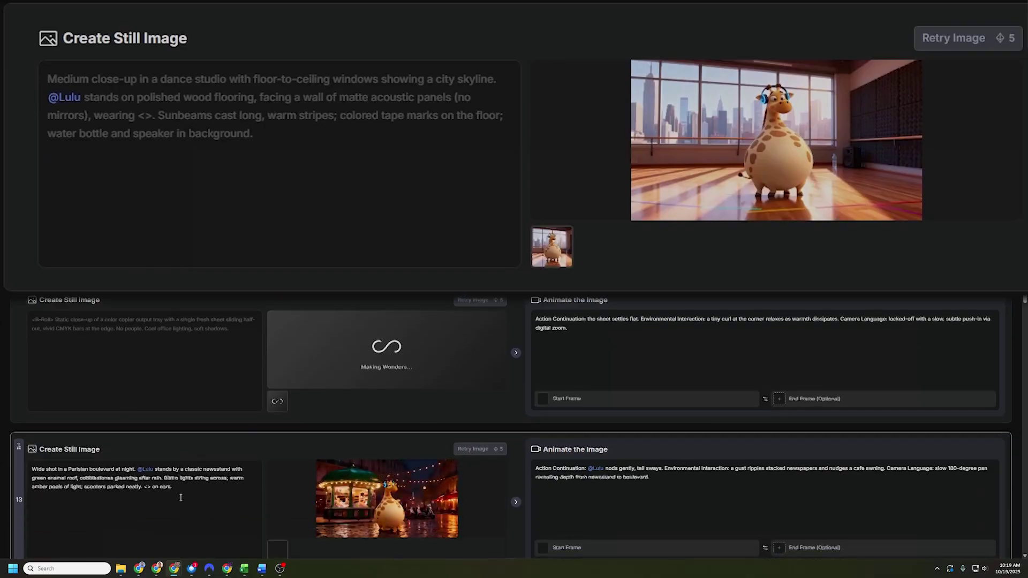
pyautogui.scroll(-2, 192, 472)
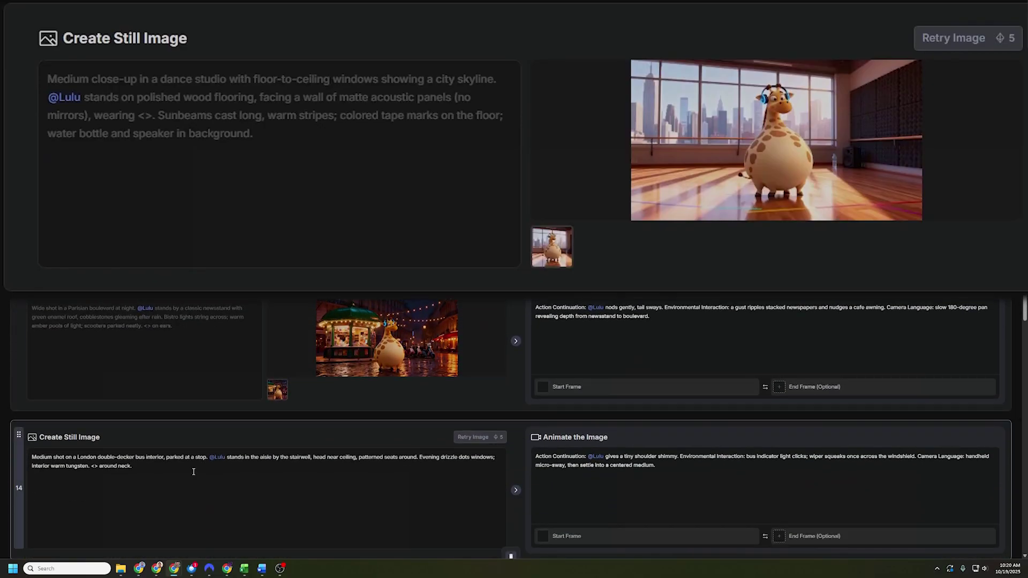
pyautogui.scroll(-1, 193, 474)
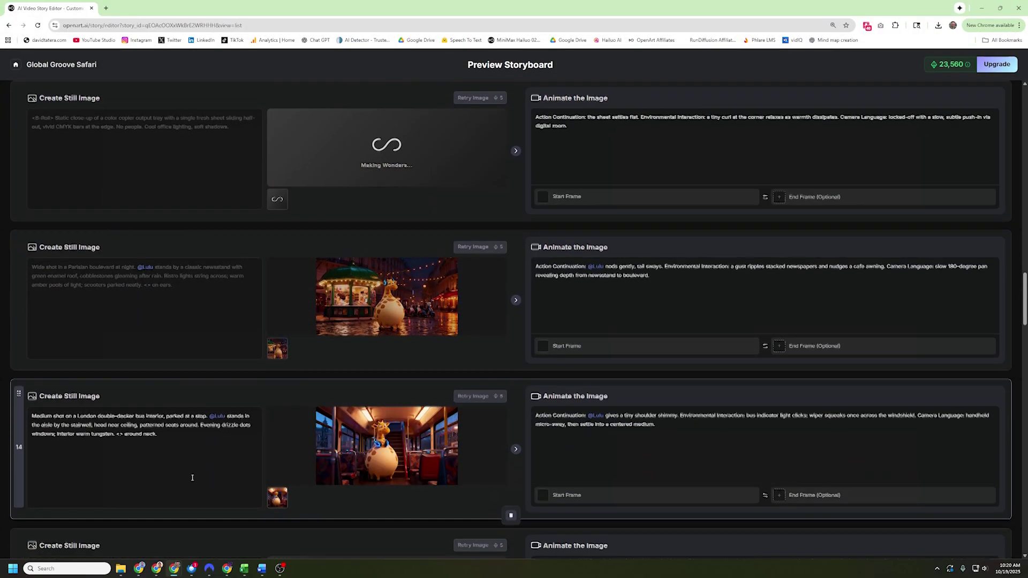
pyautogui.scroll(-4, 190, 482)
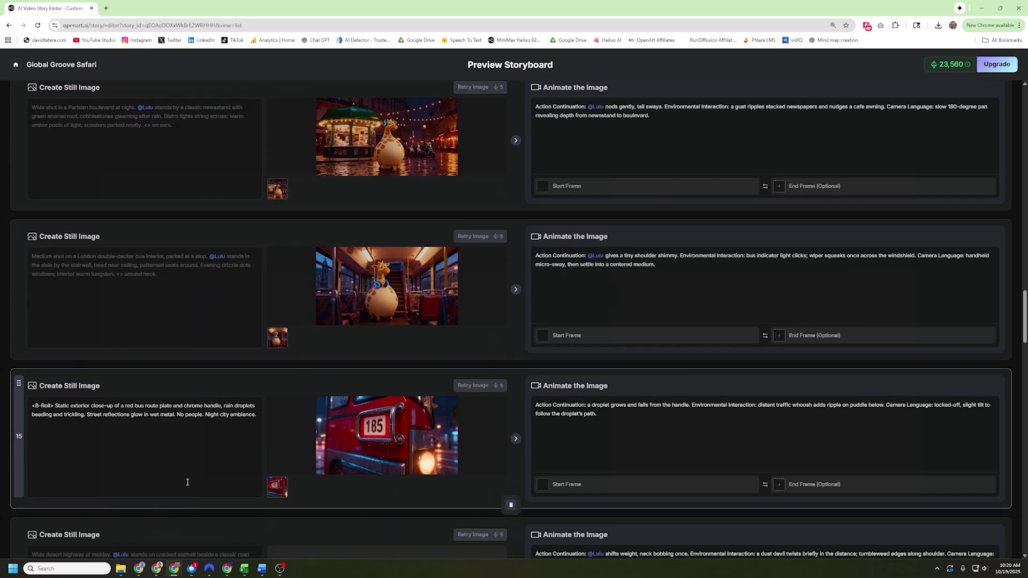
pyautogui.scroll(-3, 186, 481)
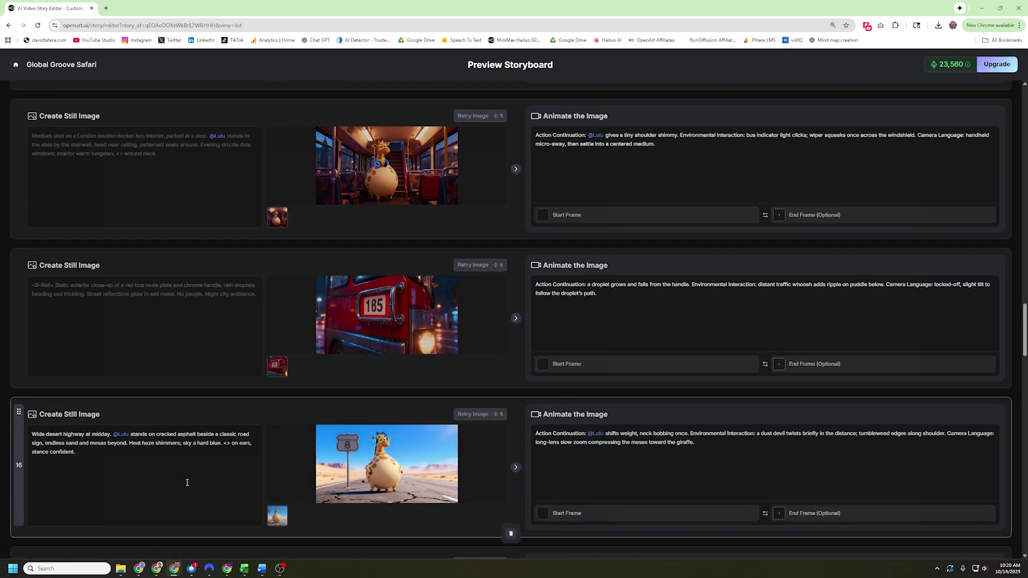
pyautogui.scroll(-6, 150, 447)
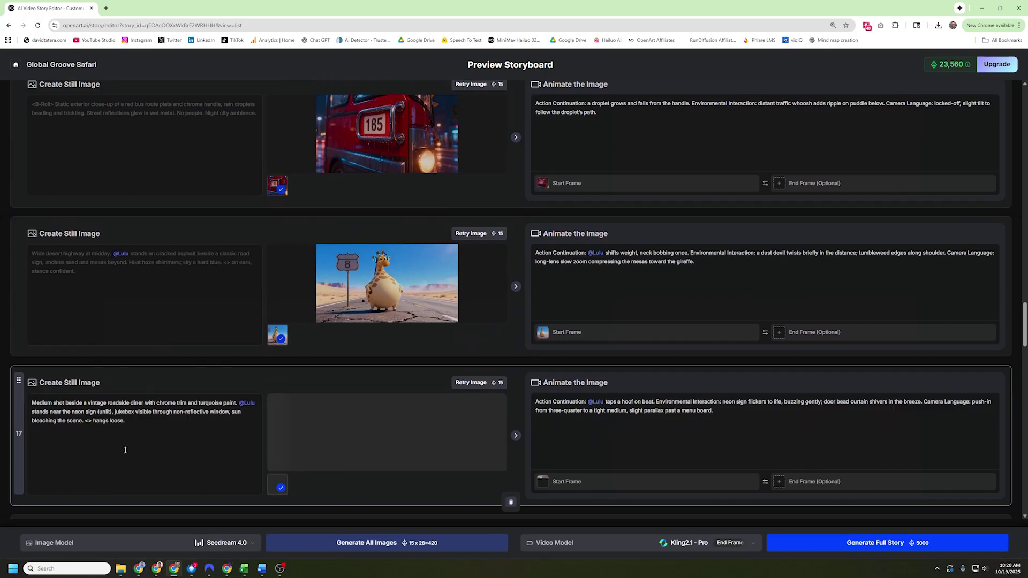
pyautogui.scroll(-8, 130, 458)
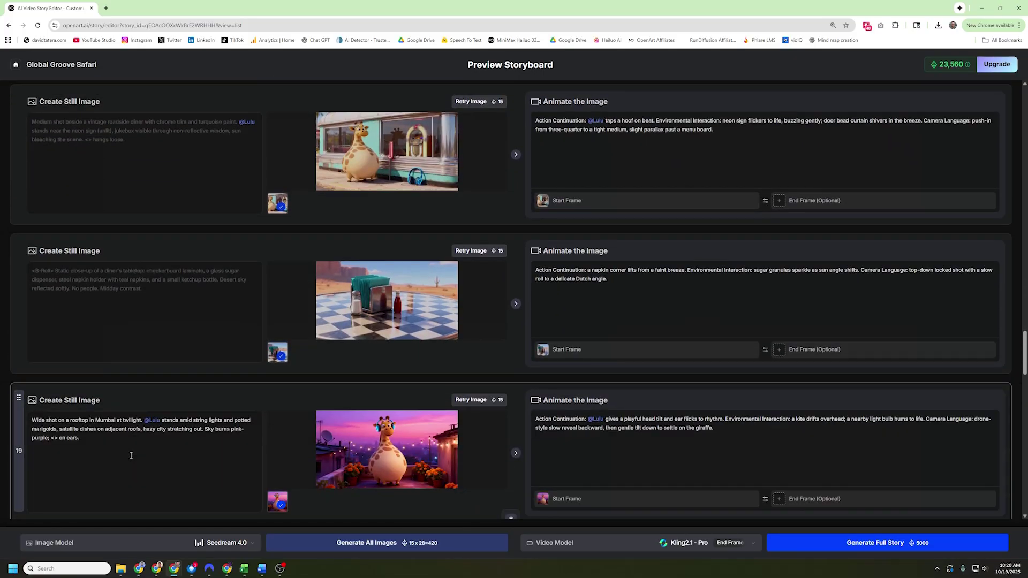
pyautogui.scroll(-3, 130, 457)
pyautogui.scroll(-6, 130, 456)
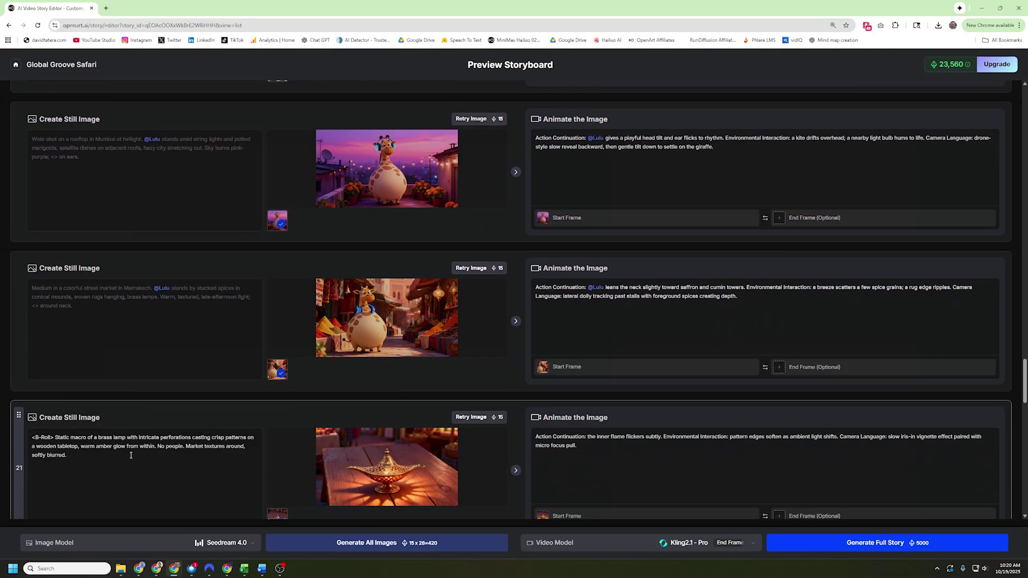
pyautogui.scroll(-9, 131, 456)
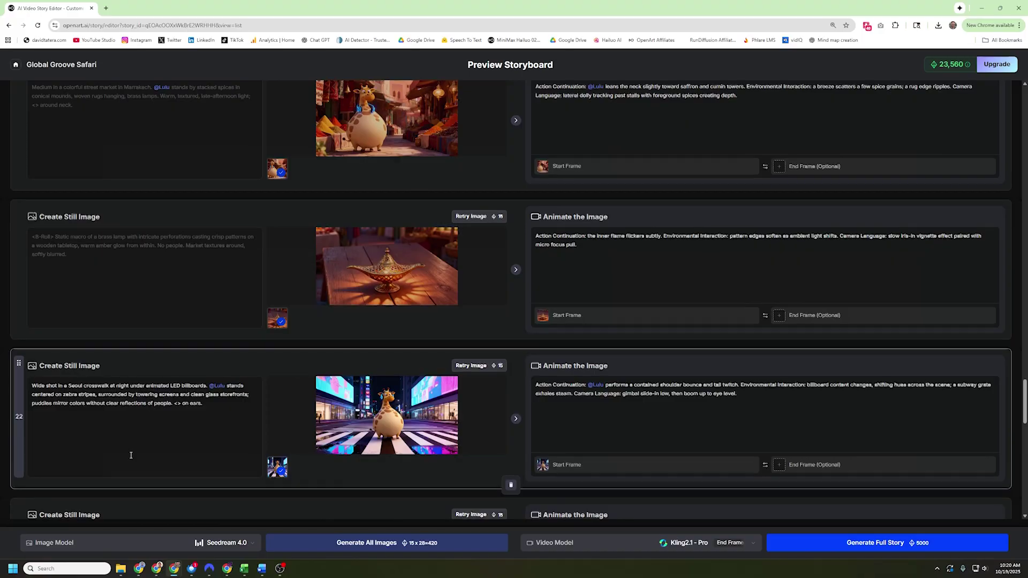
pyautogui.scroll(-10, 130, 455)
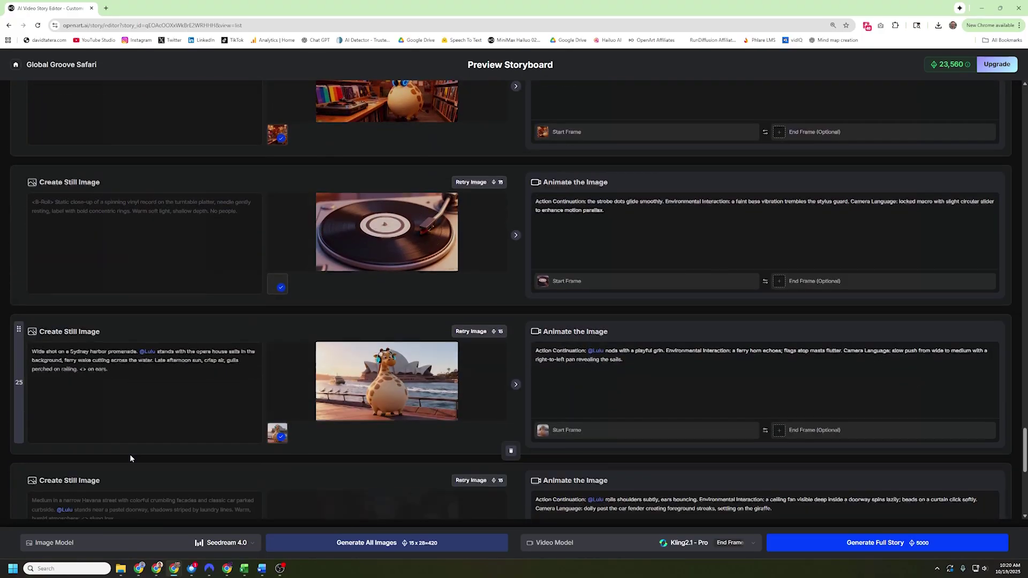
pyautogui.scroll(-3, 130, 455)
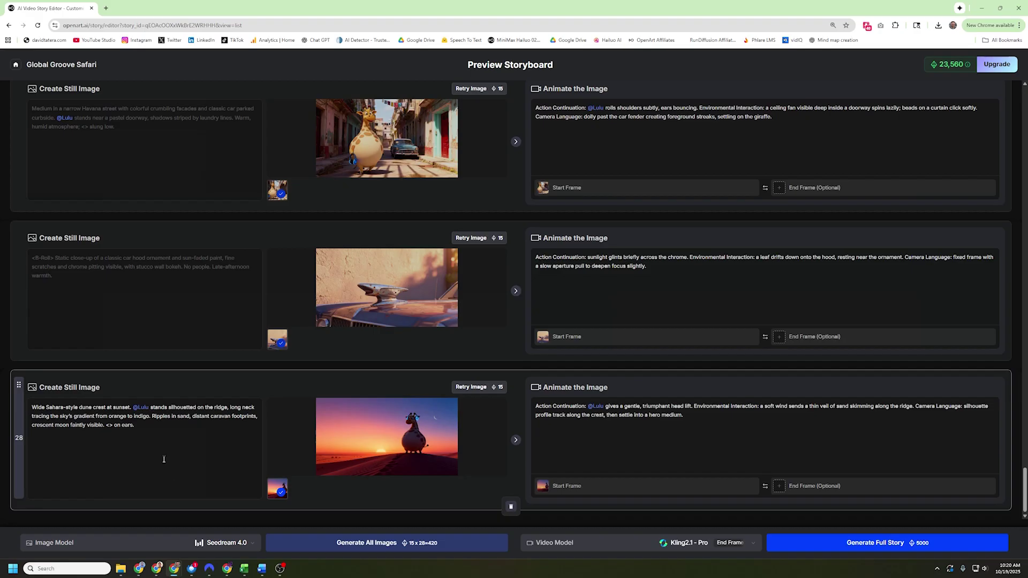
pyautogui.scroll(20, 152, 455)
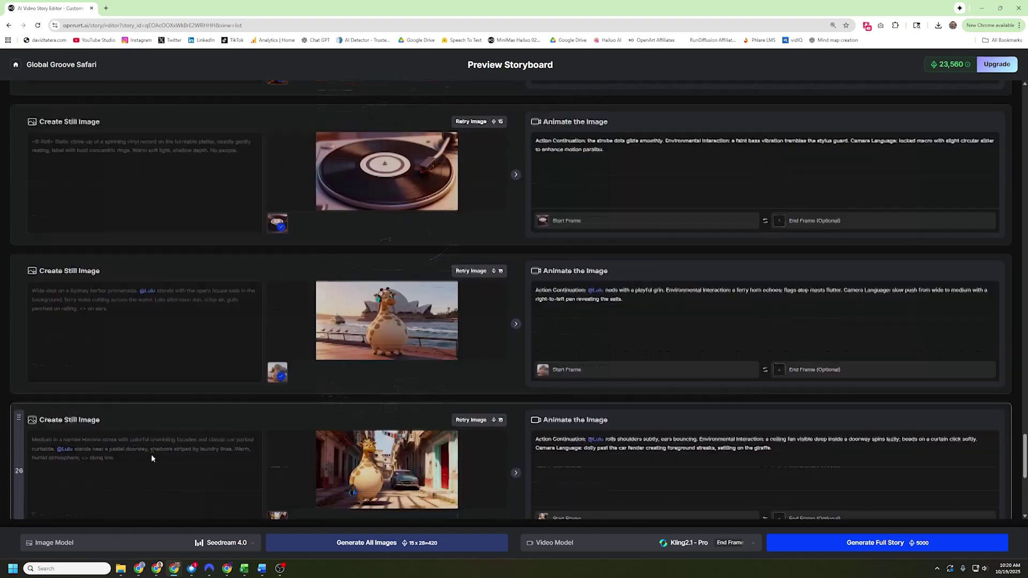
pyautogui.scroll(20, 151, 454)
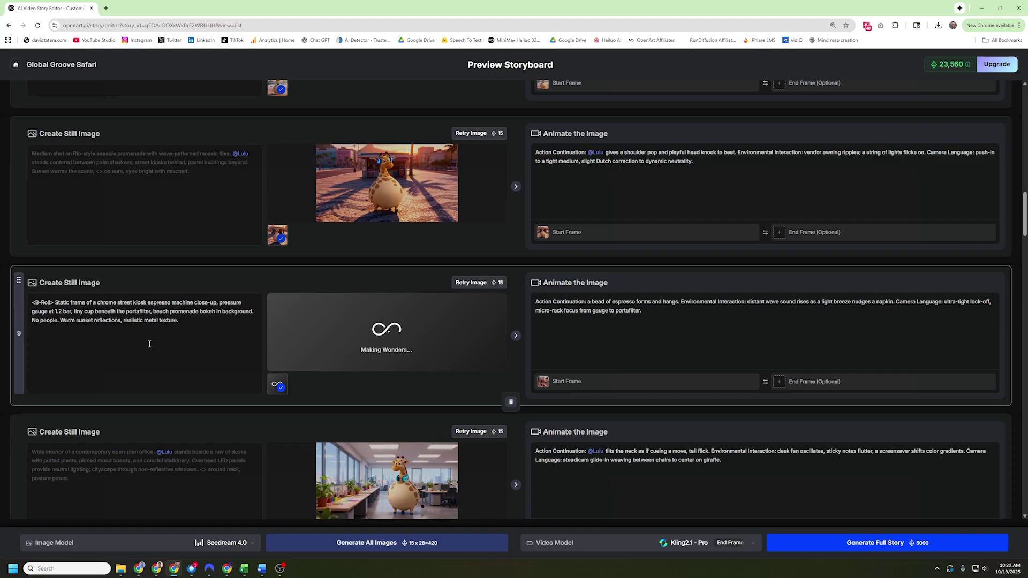
# Step: Retry one scene's still image, then generate the full story video from all scenes
pyautogui.click(472, 284)
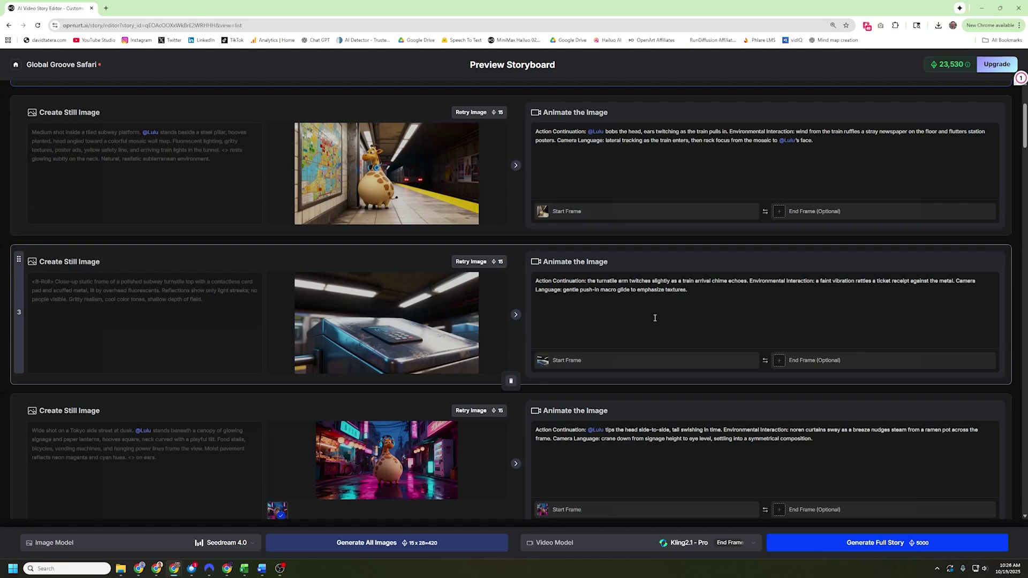
pyautogui.scroll(-2, 654, 318)
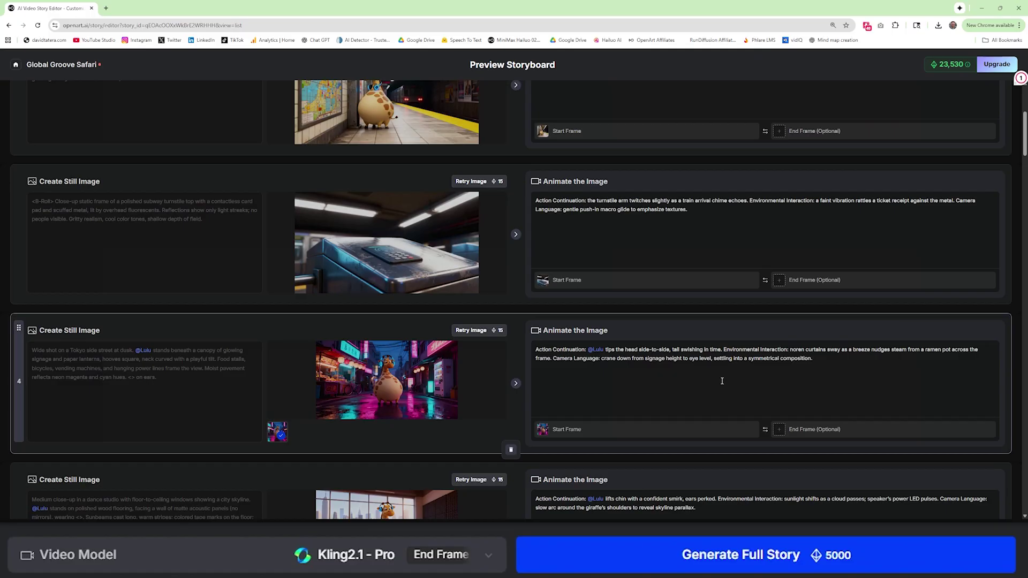
pyautogui.scroll(-4, 722, 381)
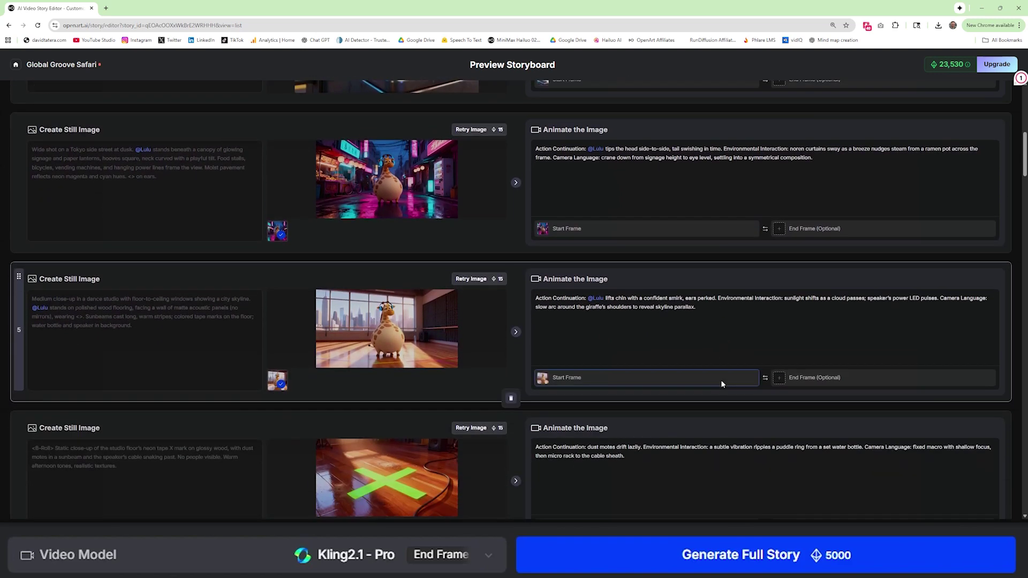
pyautogui.click(627, 556)
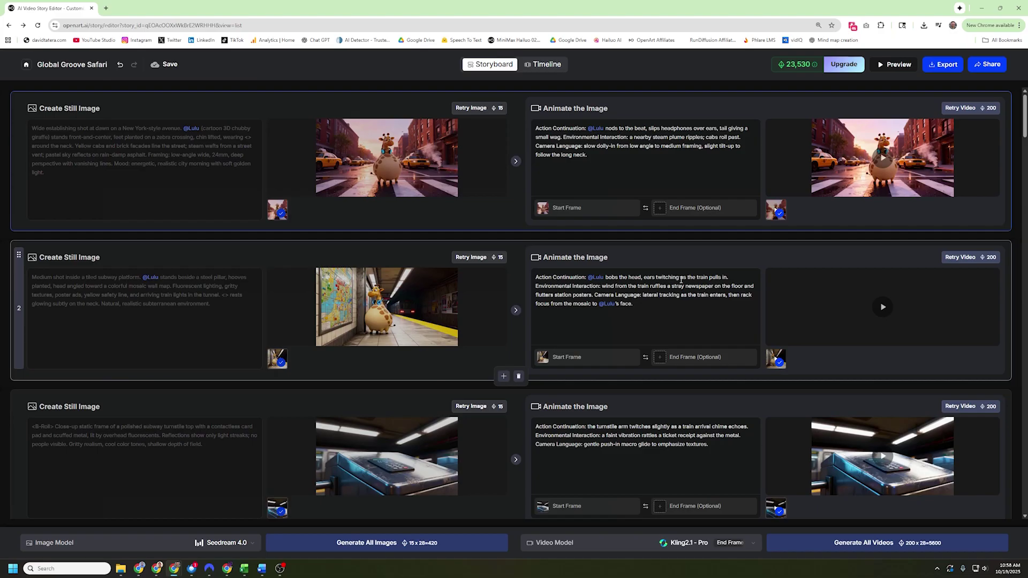
# Step: Switch the Global Groove Safari story to the Timeline view to see clips on the music track
pyautogui.click(548, 65)
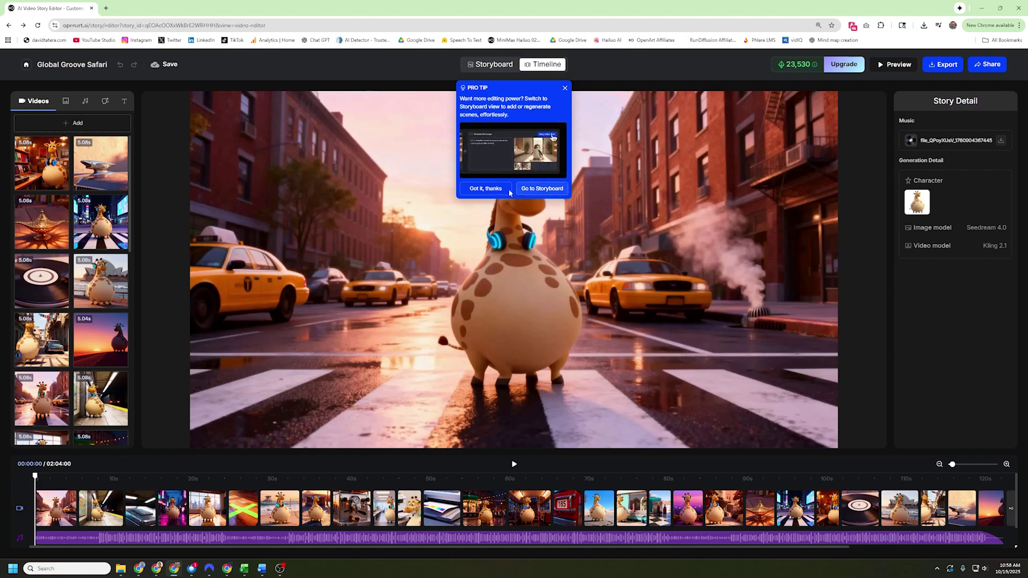
# Step: Dismiss the Pro Tip and check the video speed of all seven clips, ending on the first (0.93x)
pyautogui.click(489, 192)
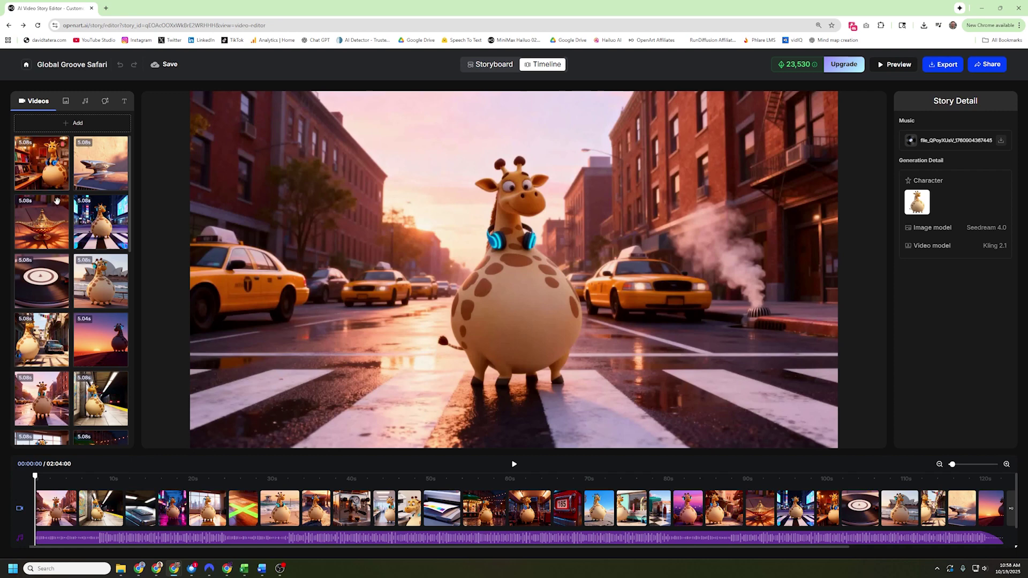
pyautogui.click(55, 513)
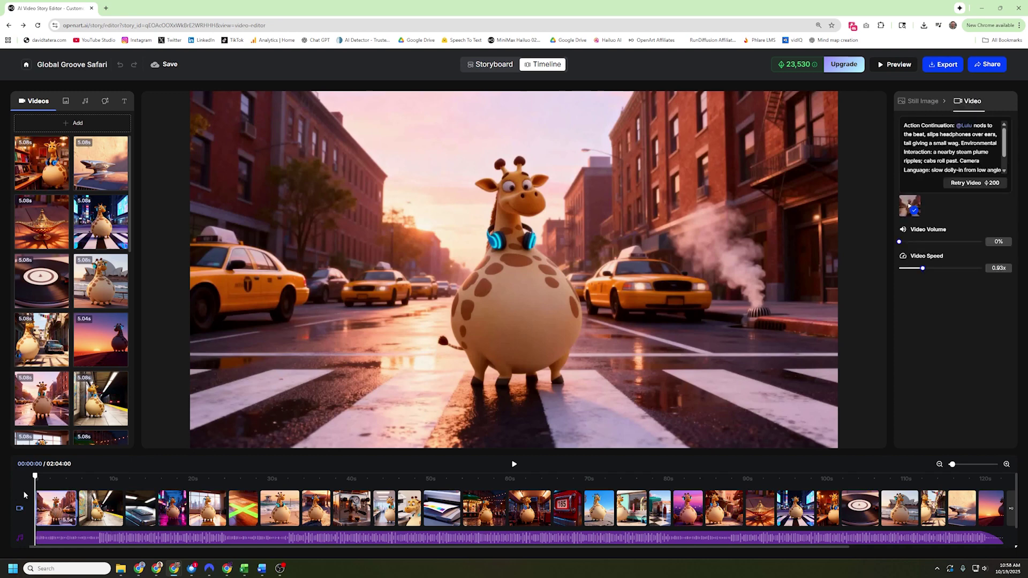
pyautogui.click(98, 515)
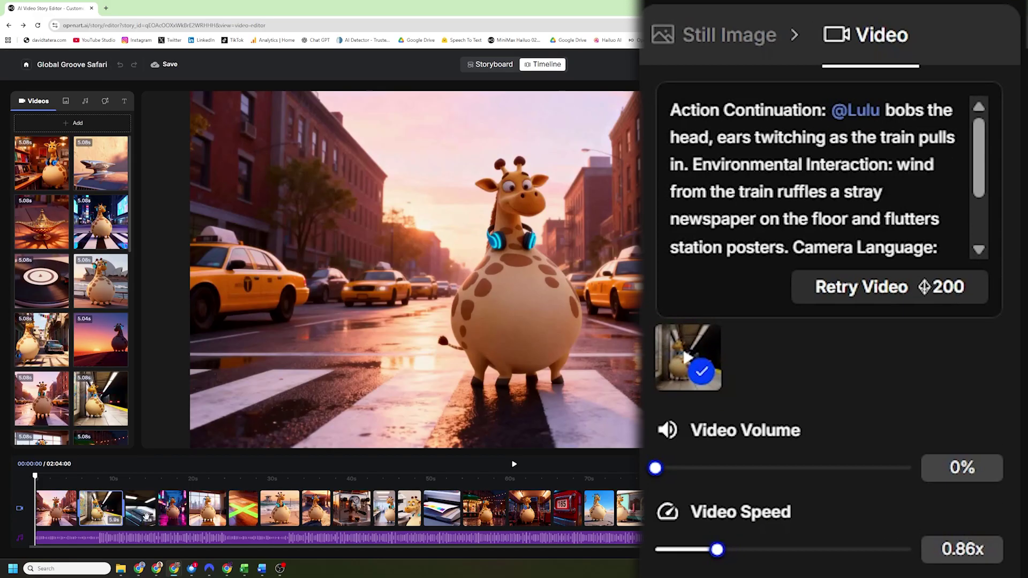
pyautogui.click(146, 515)
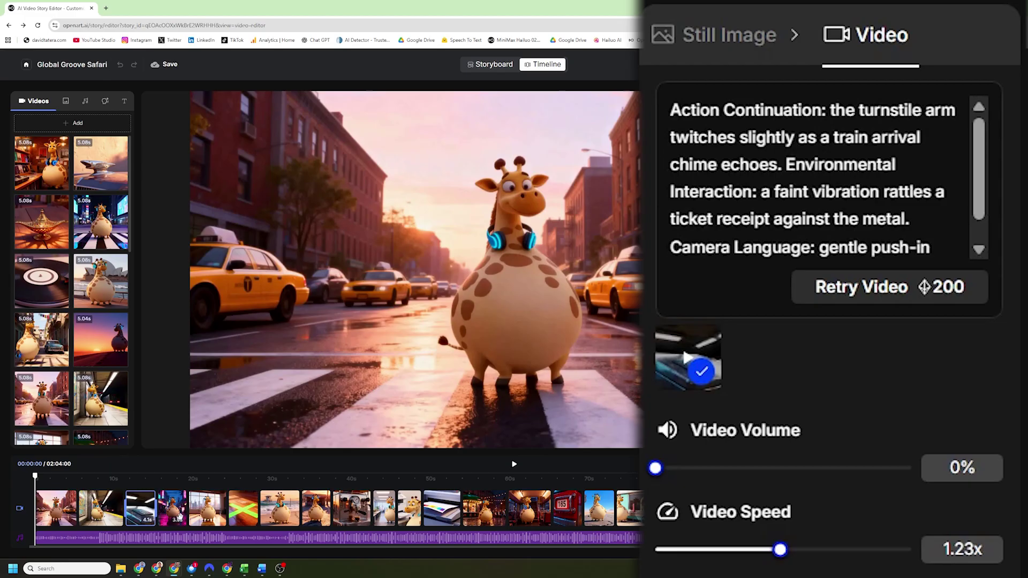
pyautogui.click(171, 515)
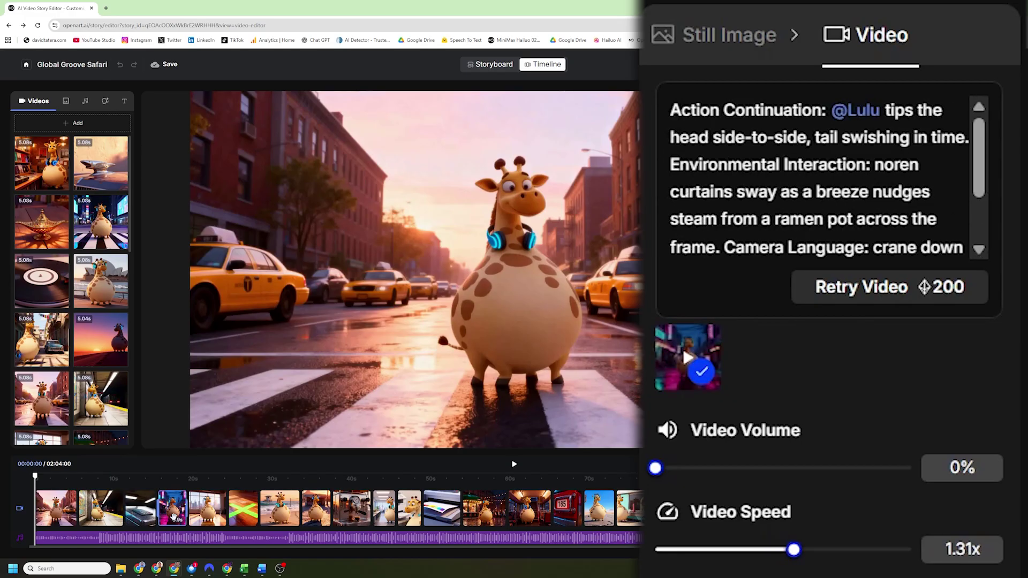
pyautogui.click(203, 512)
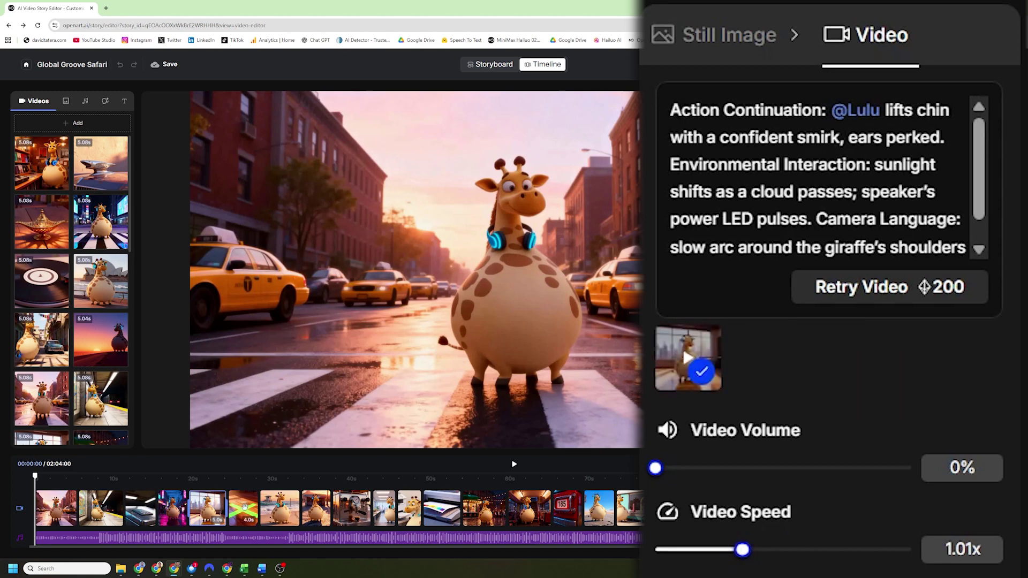
pyautogui.click(245, 507)
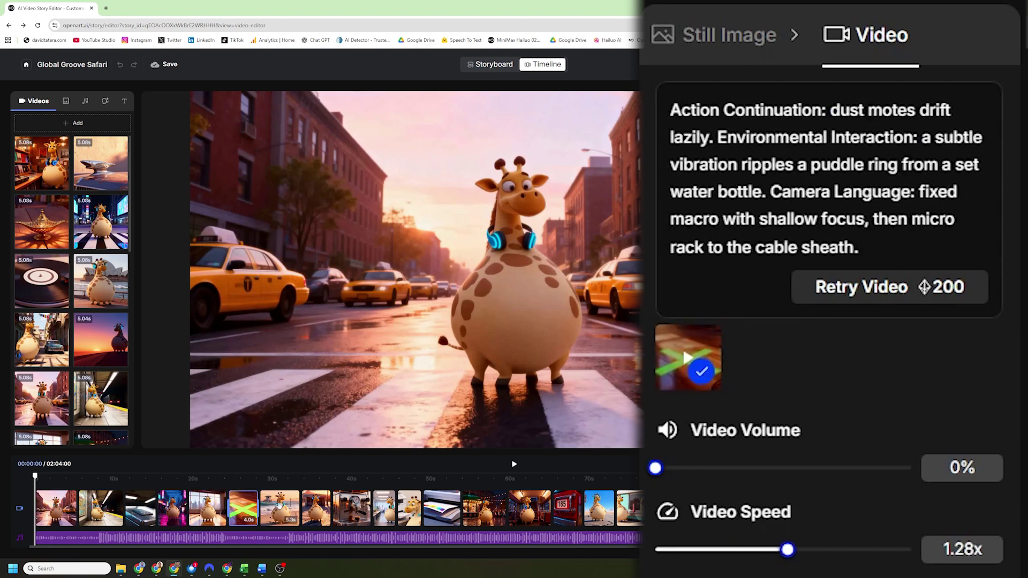
pyautogui.click(289, 503)
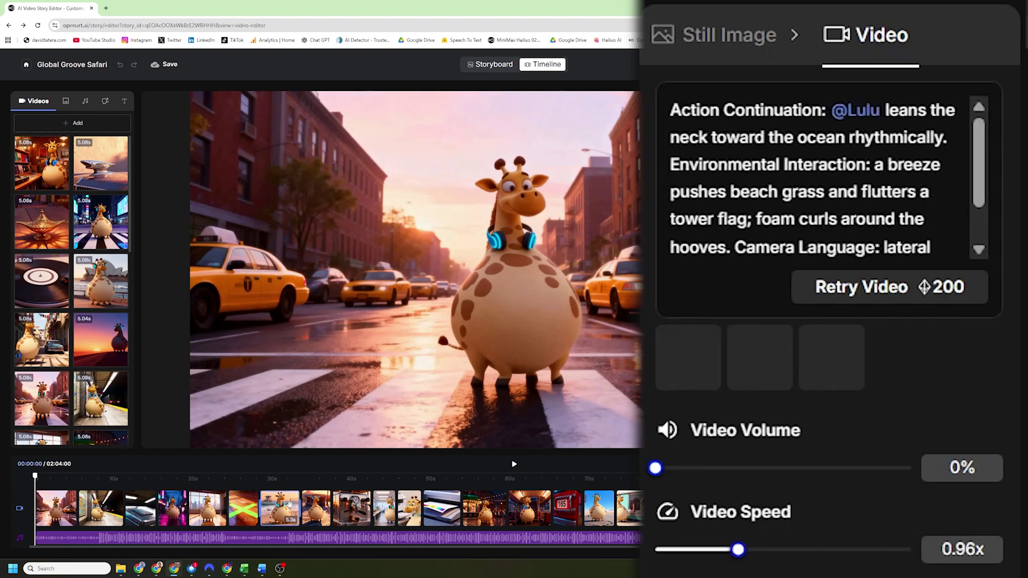
pyautogui.click(50, 509)
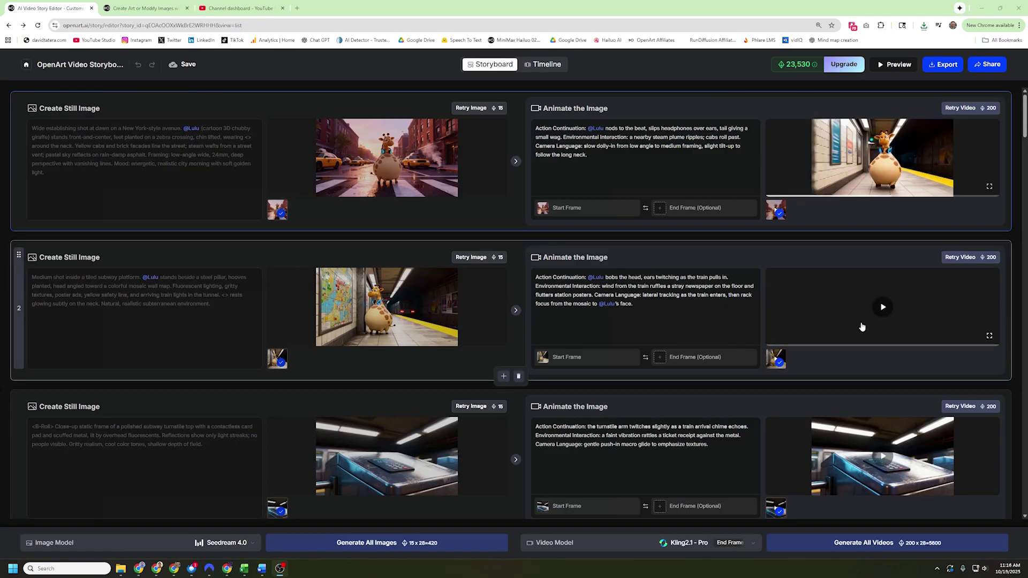
# Step: Save scene 1's generated video to disk under the file name 'giraffe'
pyautogui.rightClick(869, 157)
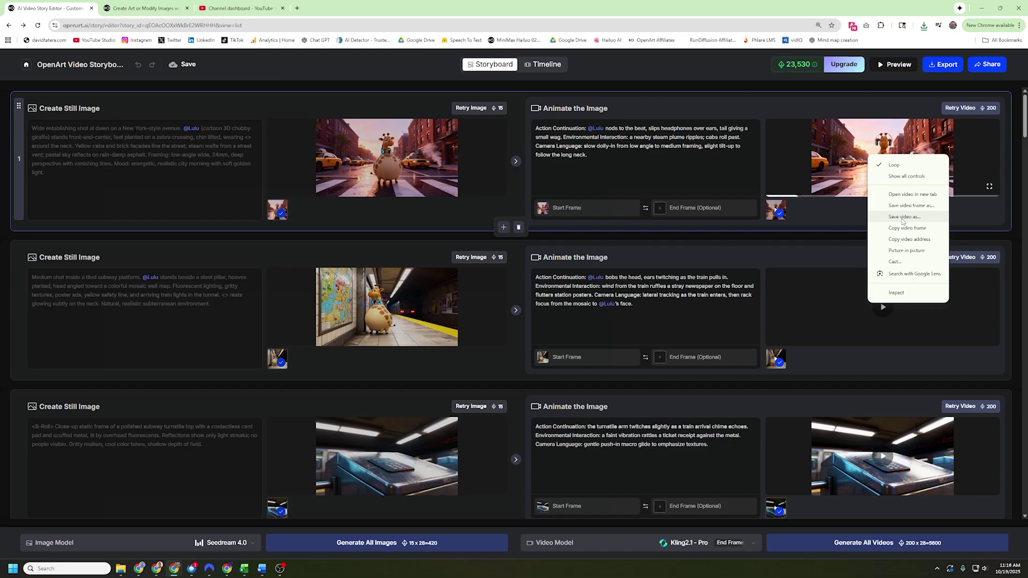
pyautogui.click(904, 217)
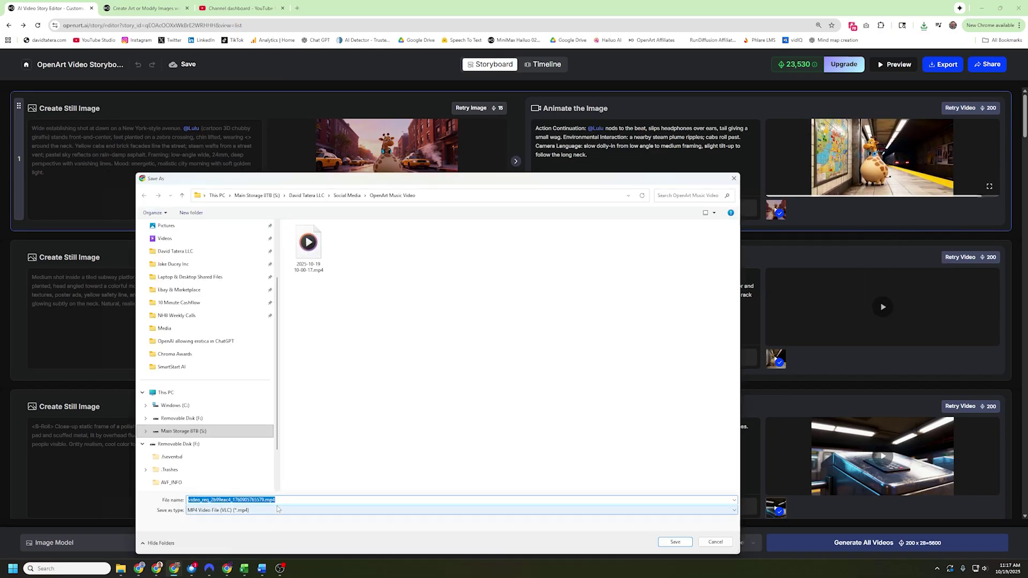
pyautogui.write('giraffe')
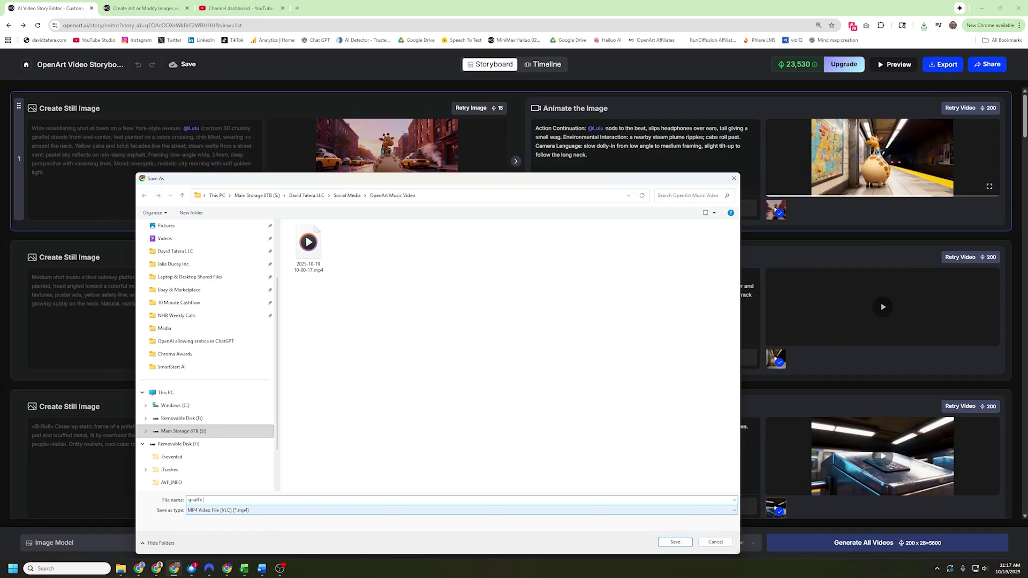
pyautogui.press('Return')
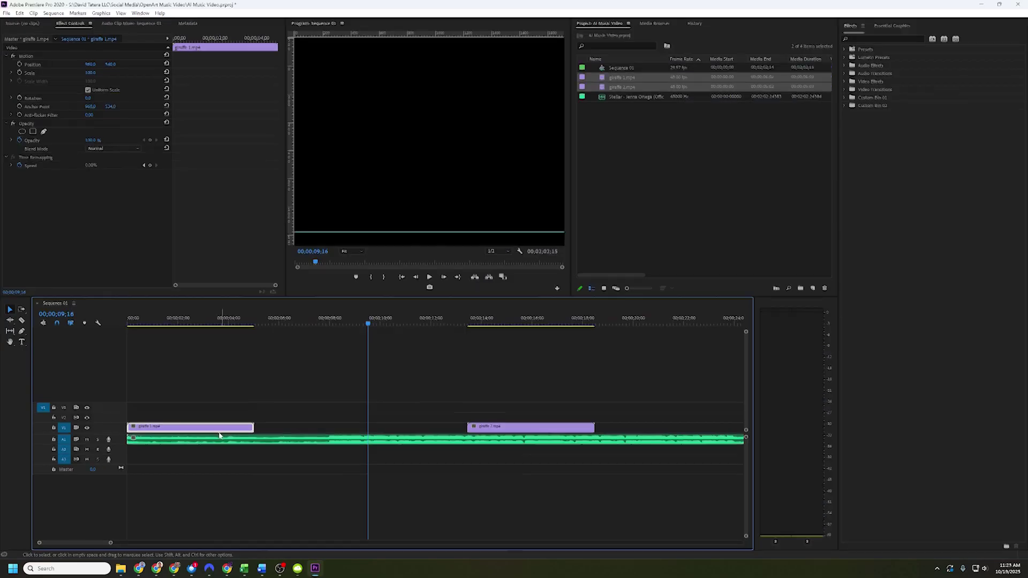
# Step: Set clip speed to 93% for giraffe 1 and 86% for giraffe 2
pyautogui.rightClick(220, 435)
pyautogui.click(277, 271)
pyautogui.write('93')
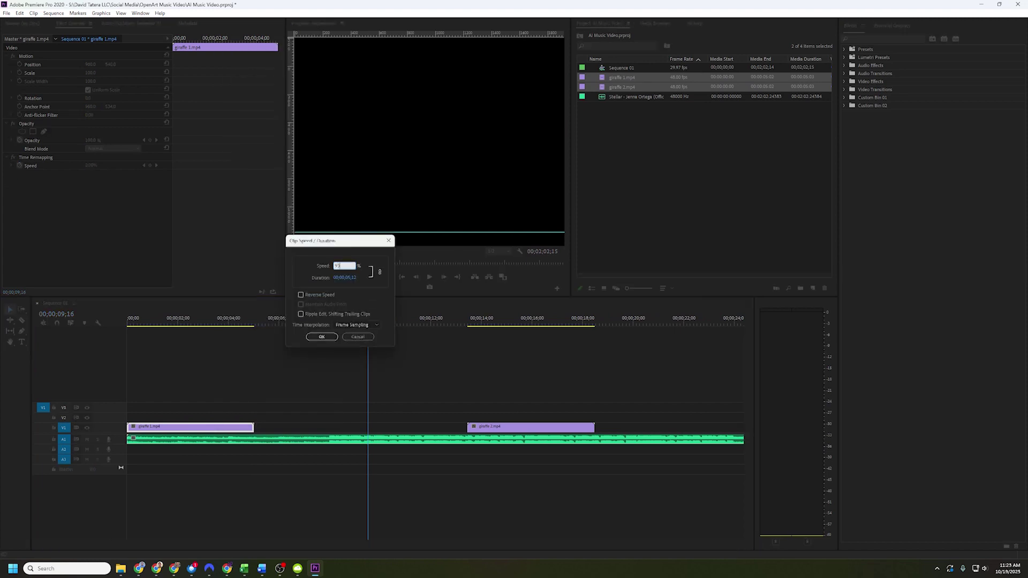
pyautogui.press('Return')
pyautogui.rightClick(490, 429)
pyautogui.click(527, 274)
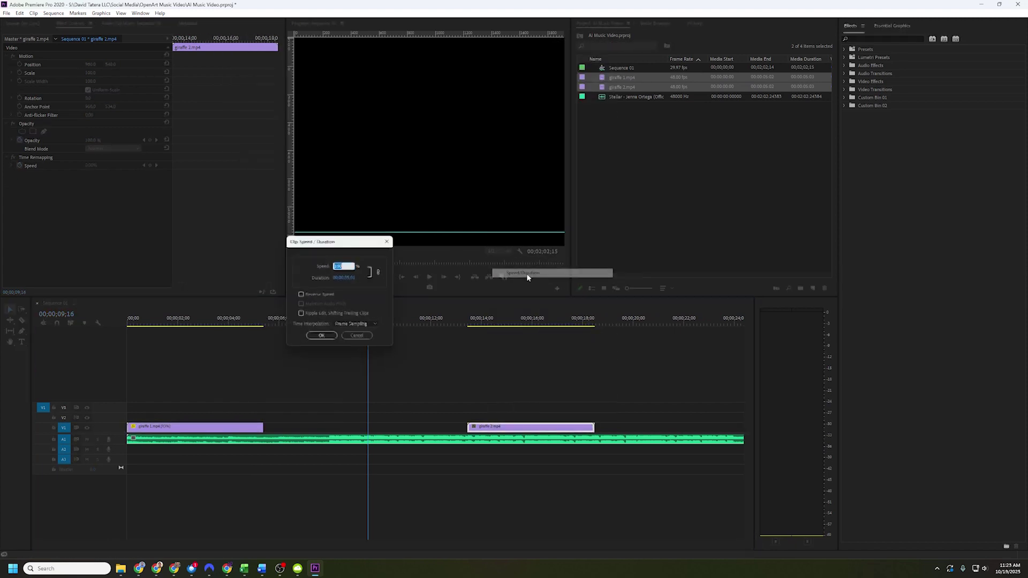
pyautogui.write('86')
pyautogui.press('Return')
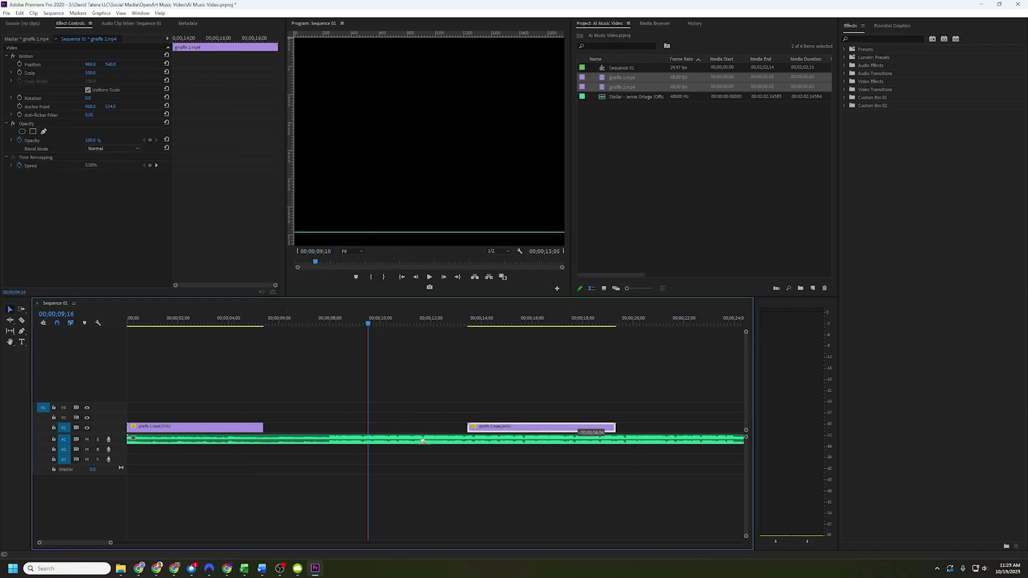
# Step: Move giraffe 2 up against giraffe 1 and play the sequence from the start
pyautogui.moveTo(578, 428); pyautogui.dragTo(375, 428)
pyautogui.moveTo(110, 543); pyautogui.dragTo(223, 543)
pyautogui.press('Home')
pyautogui.press('space')
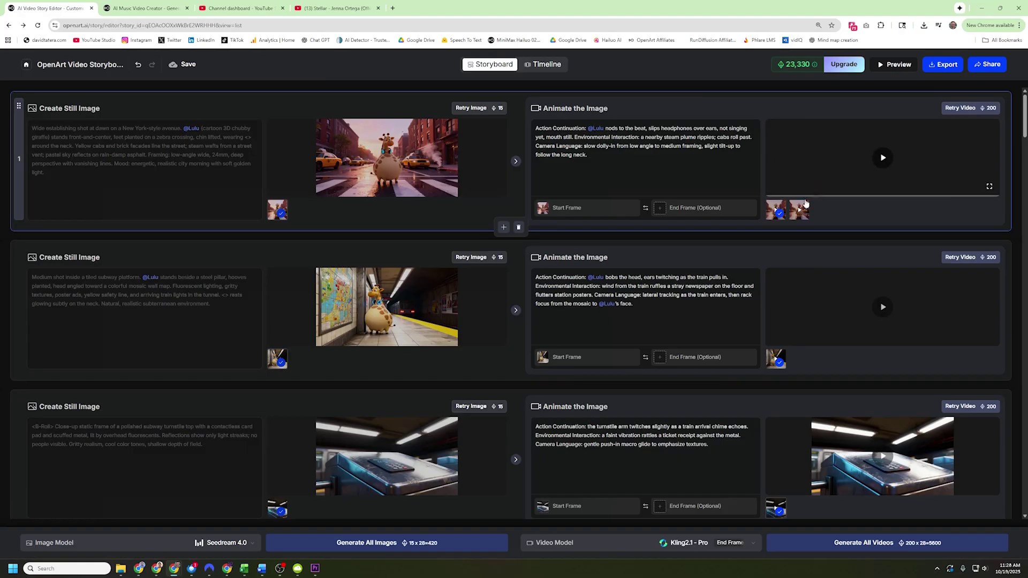
pyautogui.click(883, 157)
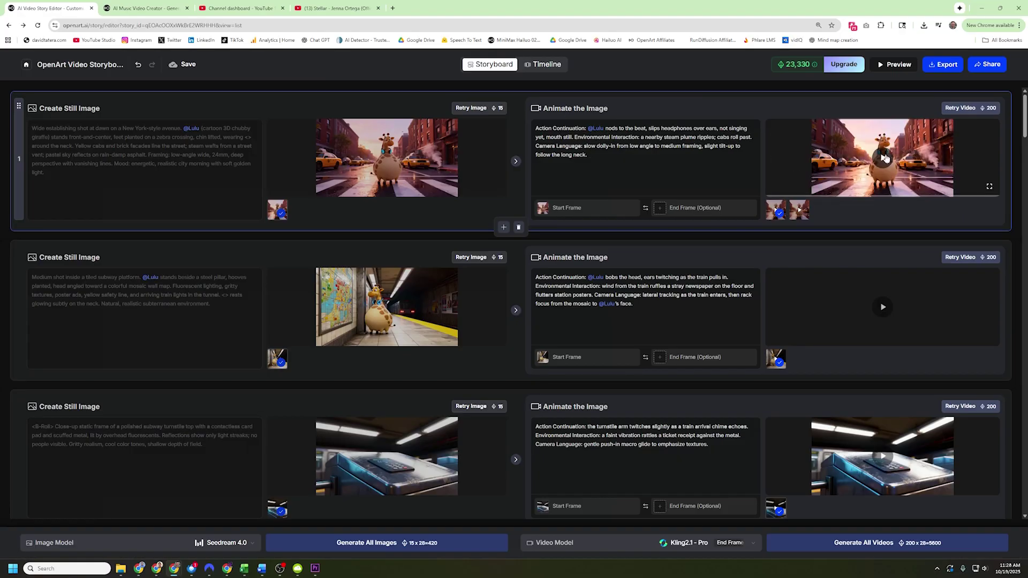
pyautogui.click(989, 187)
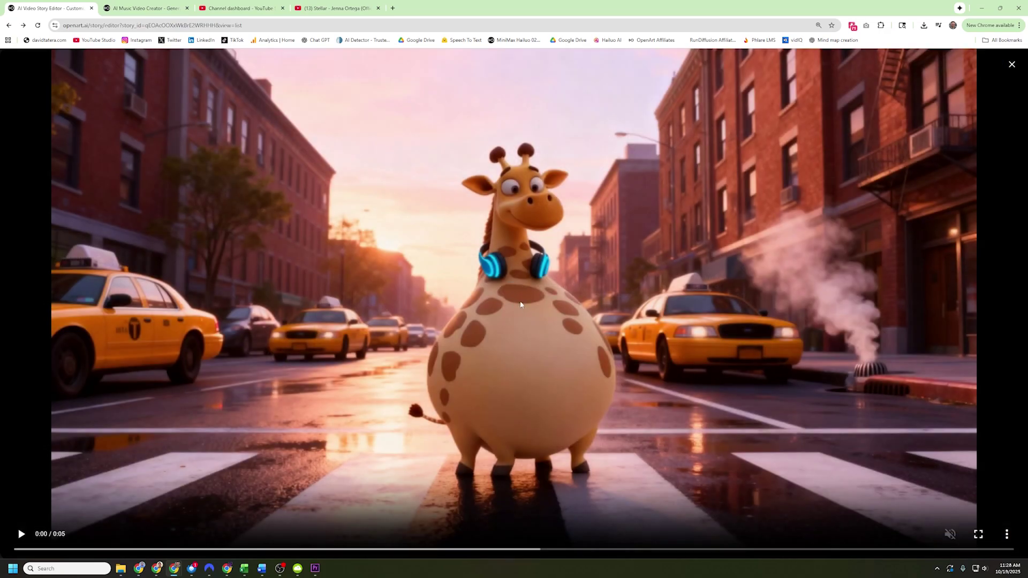
pyautogui.click(19, 538)
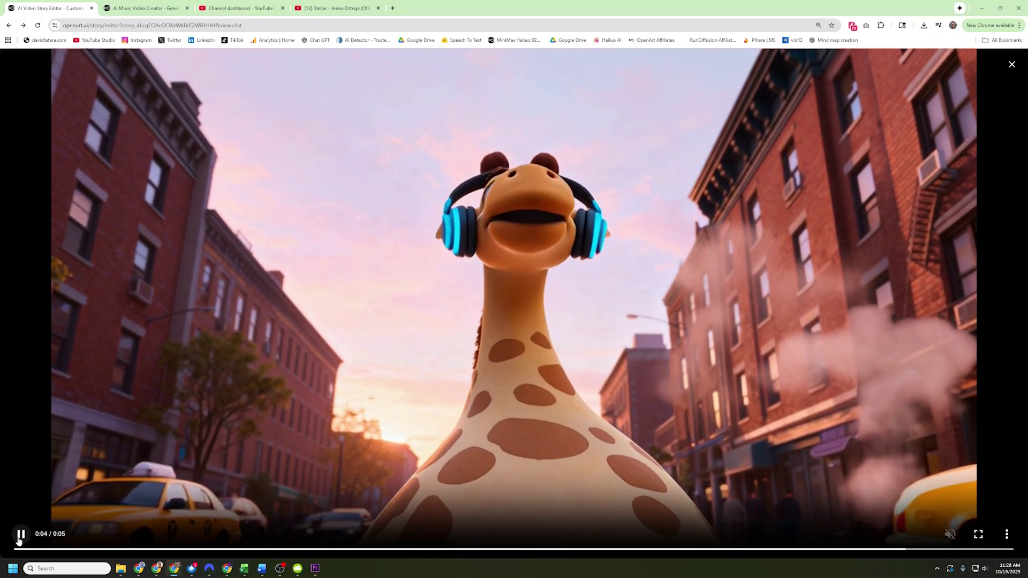
pyautogui.click(1013, 64)
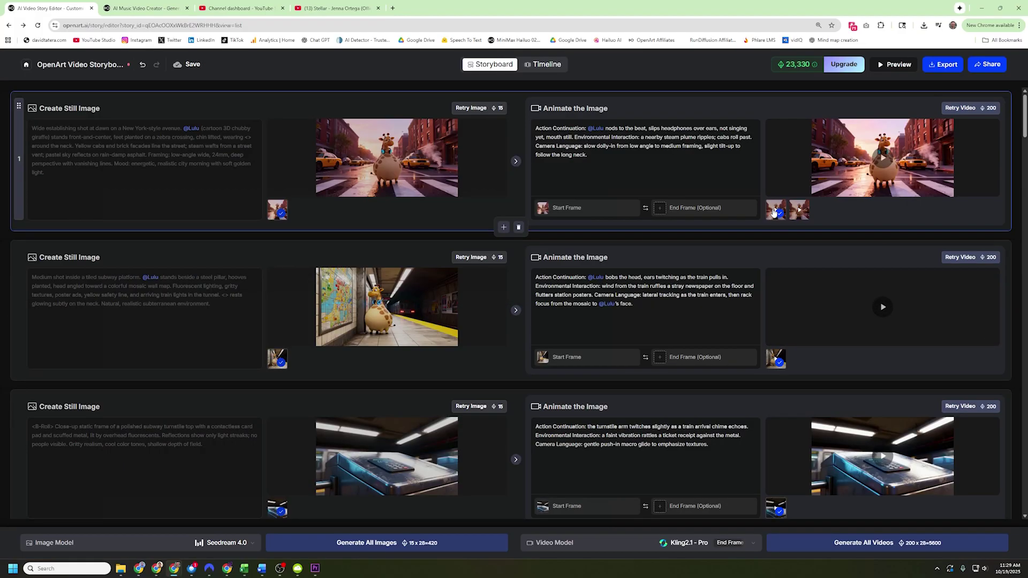
# Step: Set shot 1's end frame to the next shot's first frame, regenerate its video, and view it full size
pyautogui.click(677, 210)
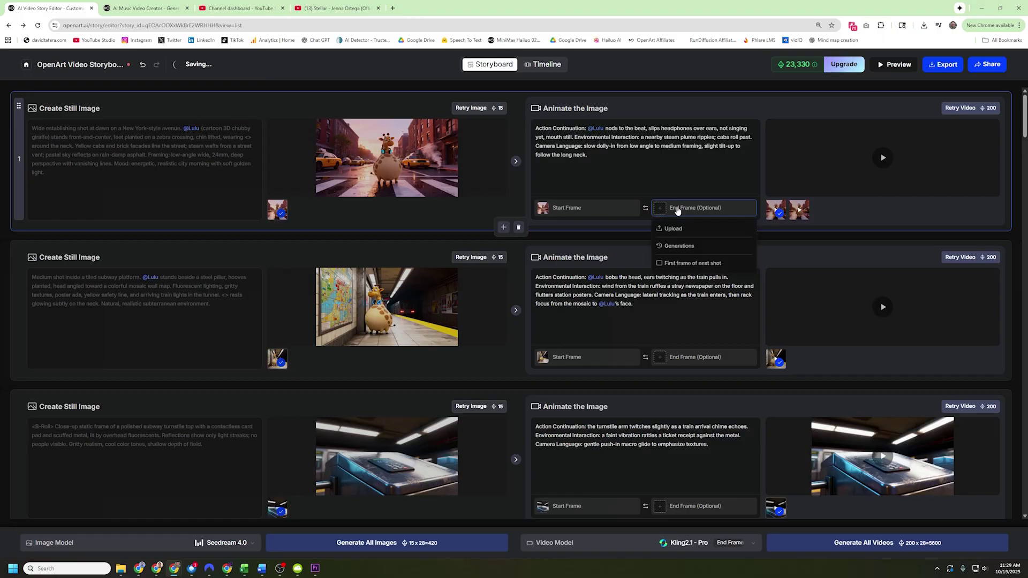
pyautogui.click(684, 263)
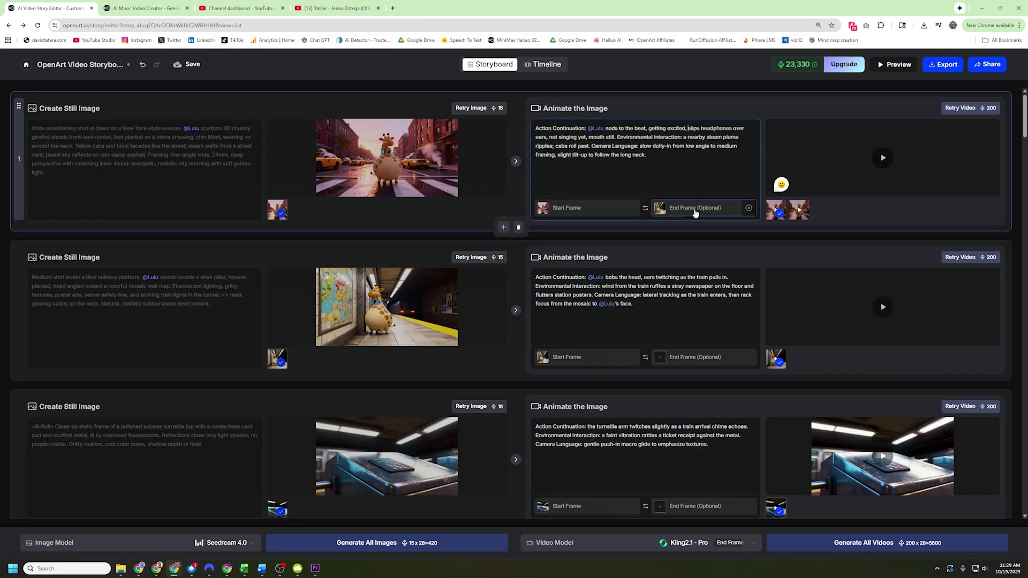
pyautogui.click(972, 110)
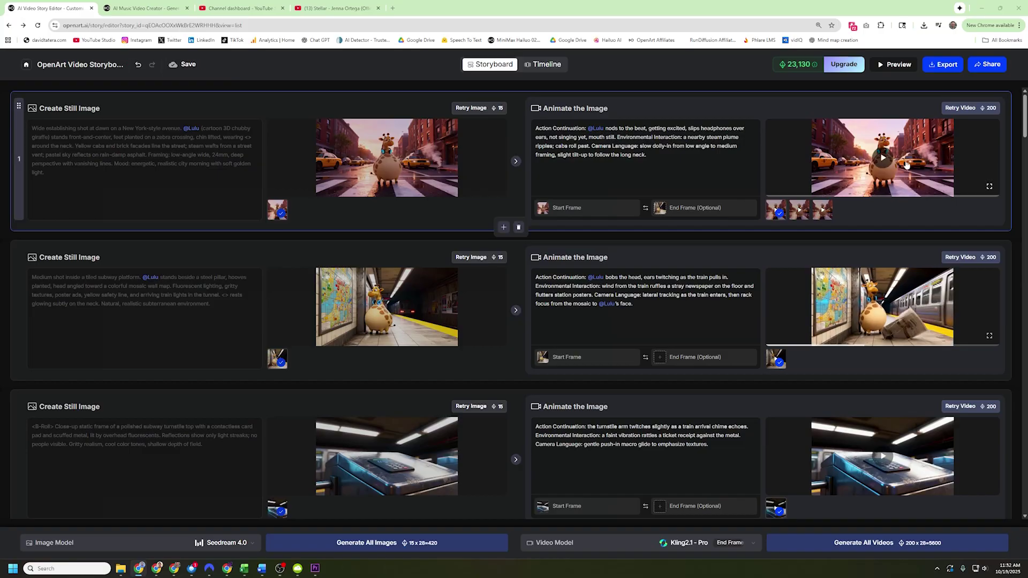
pyautogui.click(860, 191)
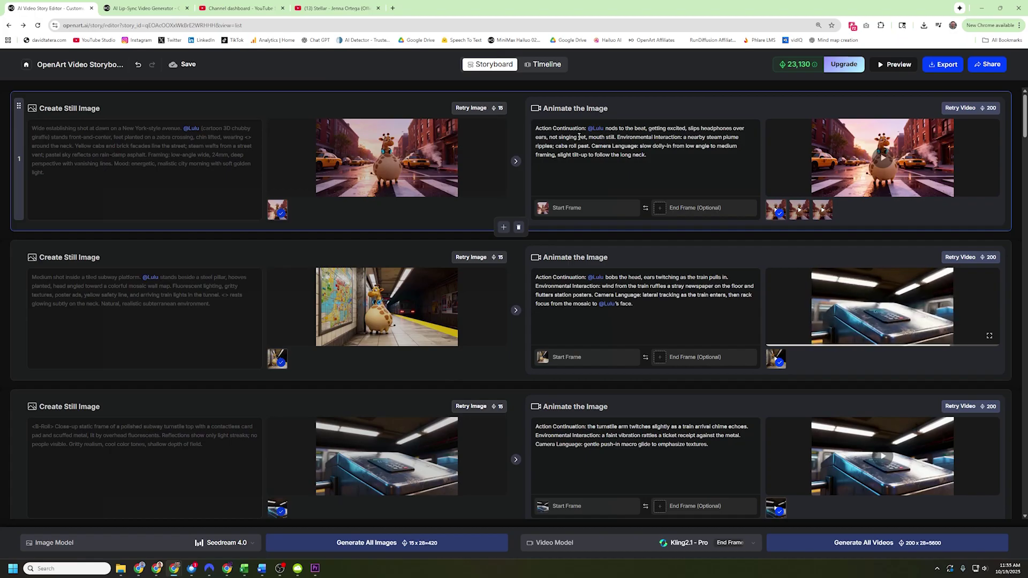
# Step: Set shot 1's end frame to the first frame of the next shot
pyautogui.moveTo(578, 137); pyautogui.dragTo(616, 139)
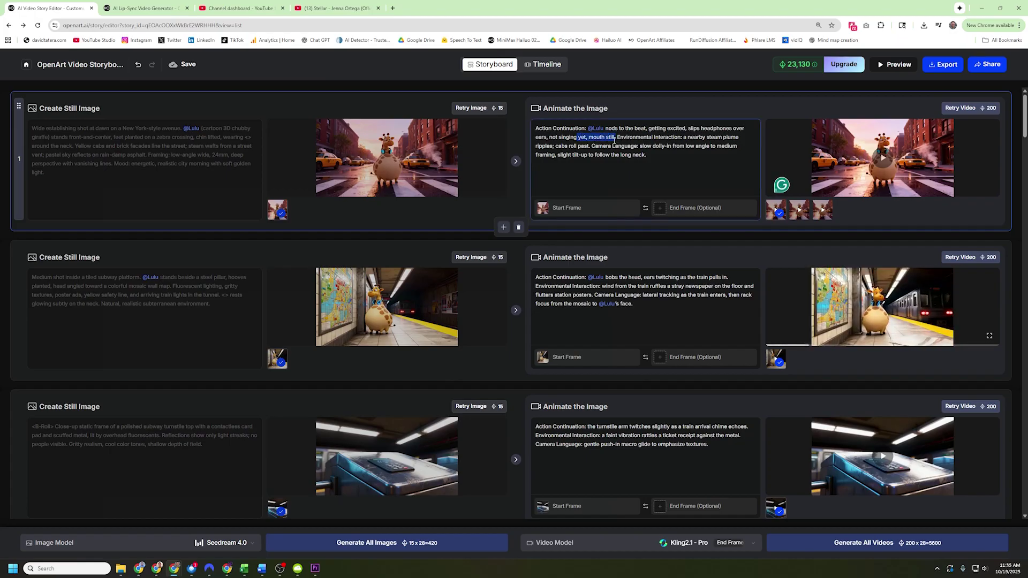
pyautogui.click(668, 208)
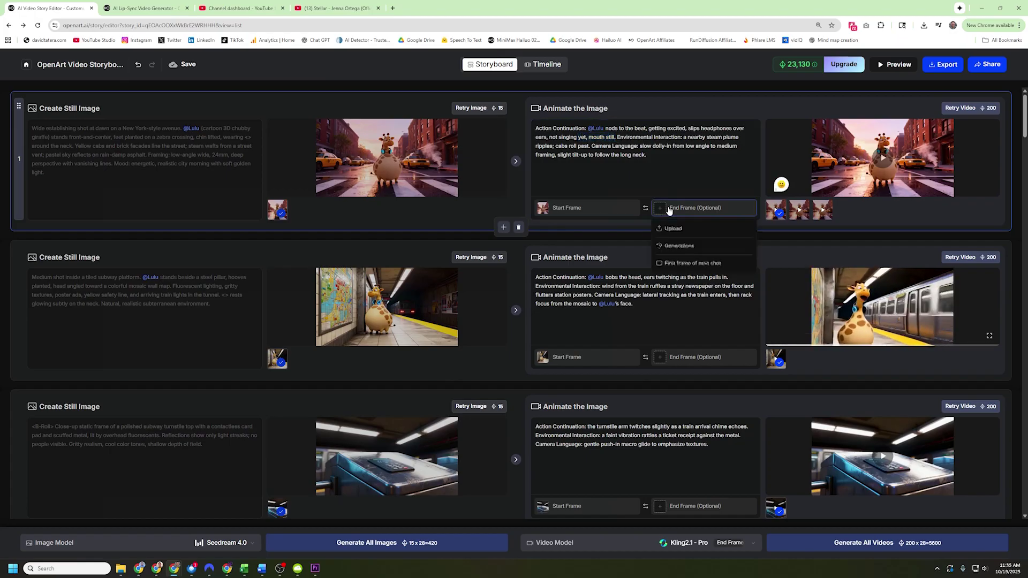
pyautogui.click(682, 265)
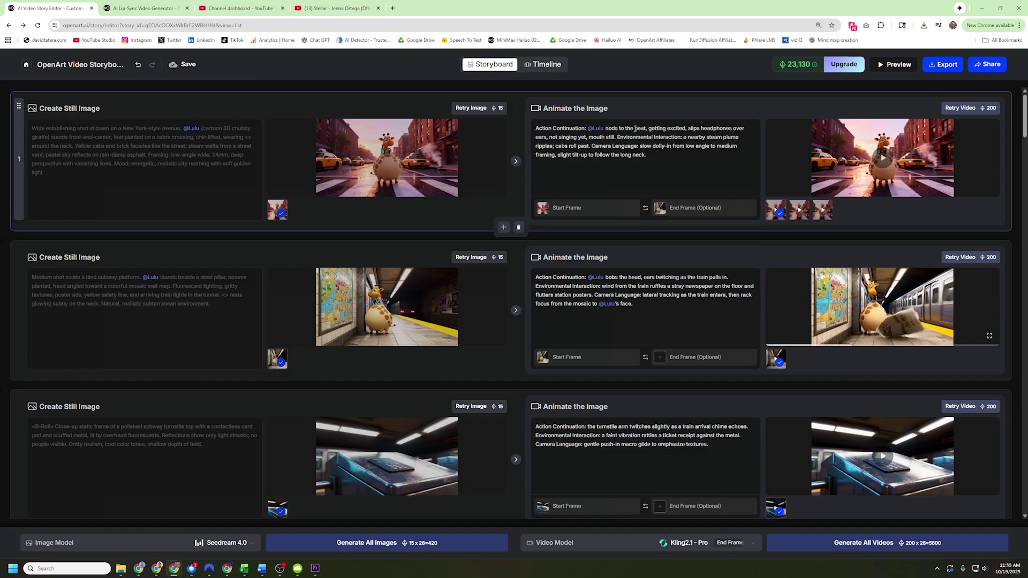
pyautogui.click(688, 129)
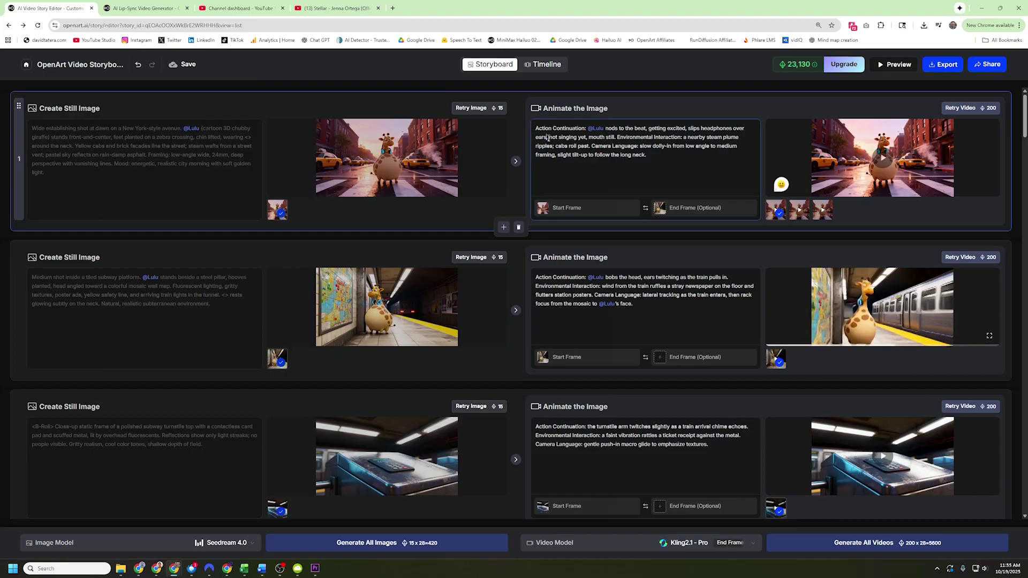
pyautogui.moveTo(548, 138); pyautogui.dragTo(570, 139)
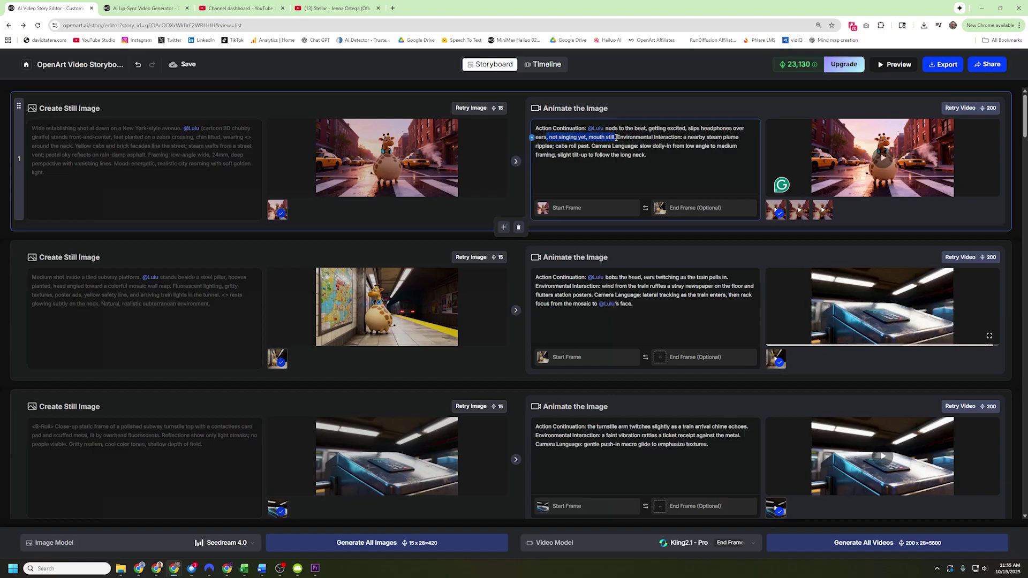
pyautogui.press('BackSpace')
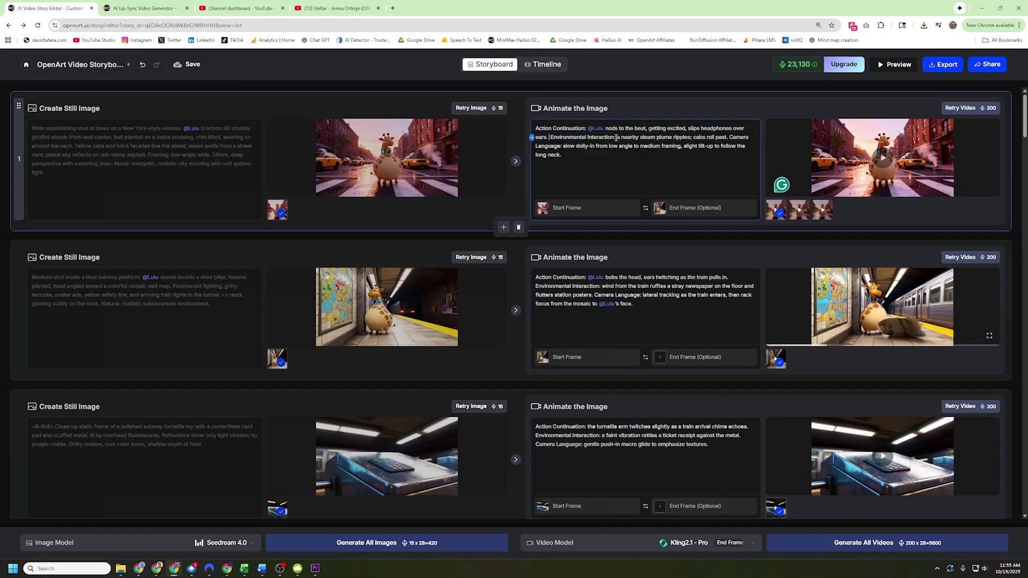
pyautogui.write('@Lu')
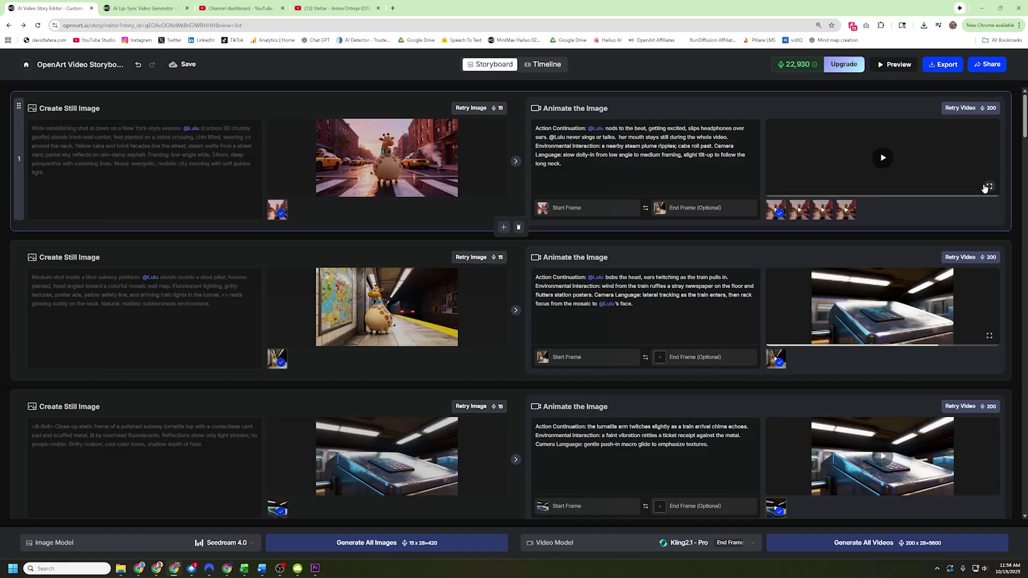
pyautogui.click(989, 187)
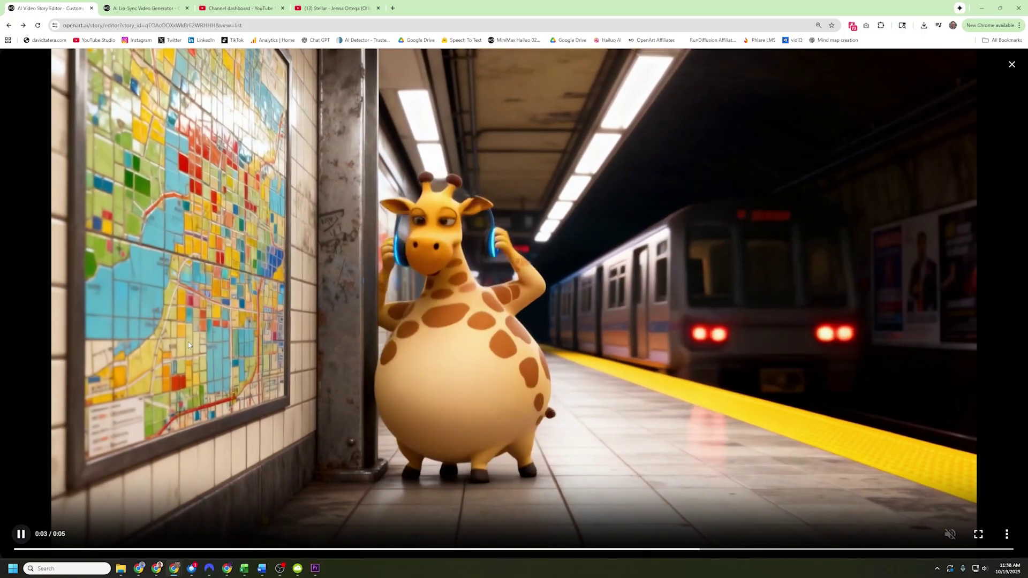
pyautogui.press('Escape')
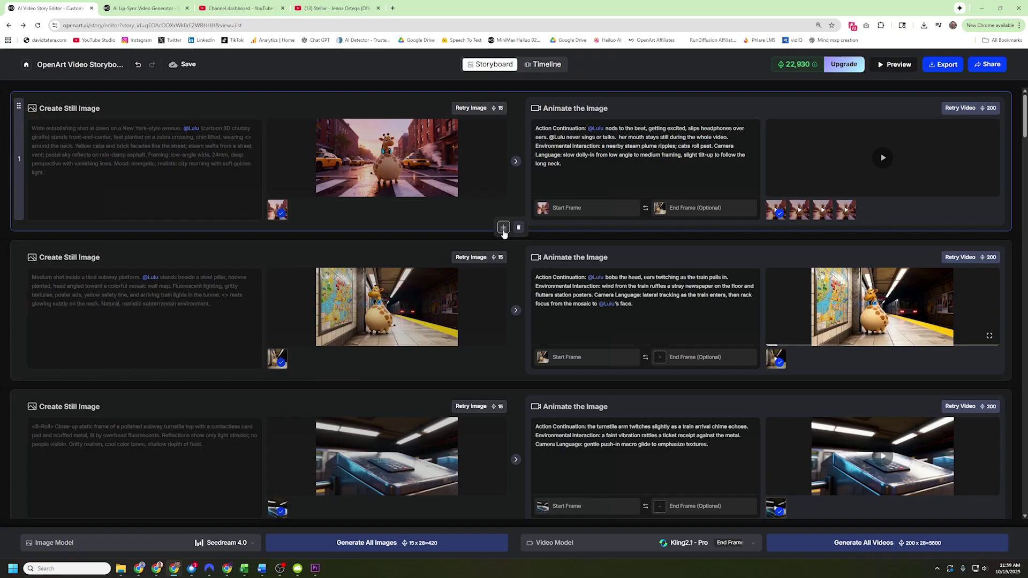
# Step: Insert an empty shot after shot 1 and save shot 1's still image as '1st Giraffe'
pyautogui.click(503, 227)
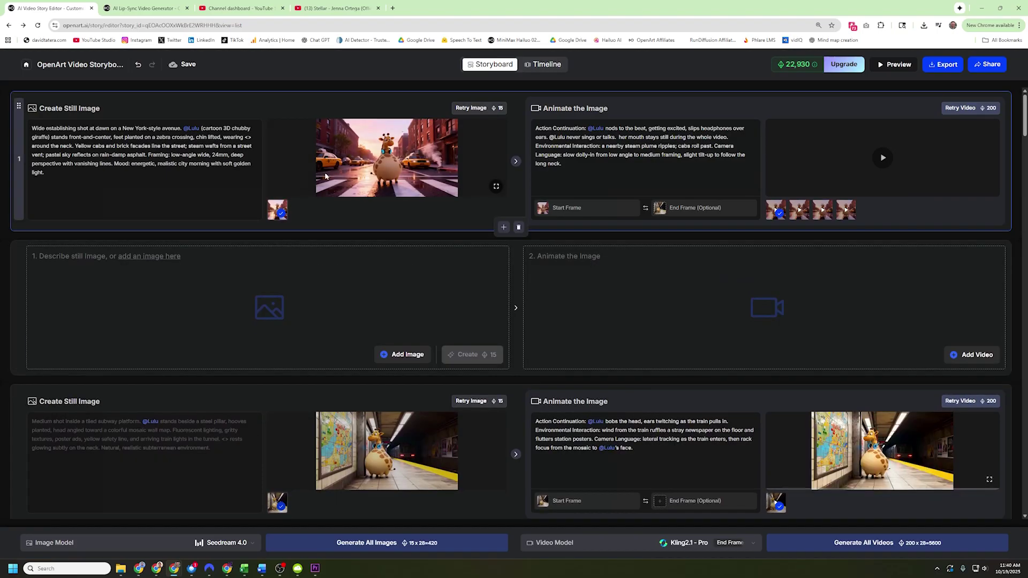
pyautogui.rightClick(346, 177)
pyautogui.click(382, 197)
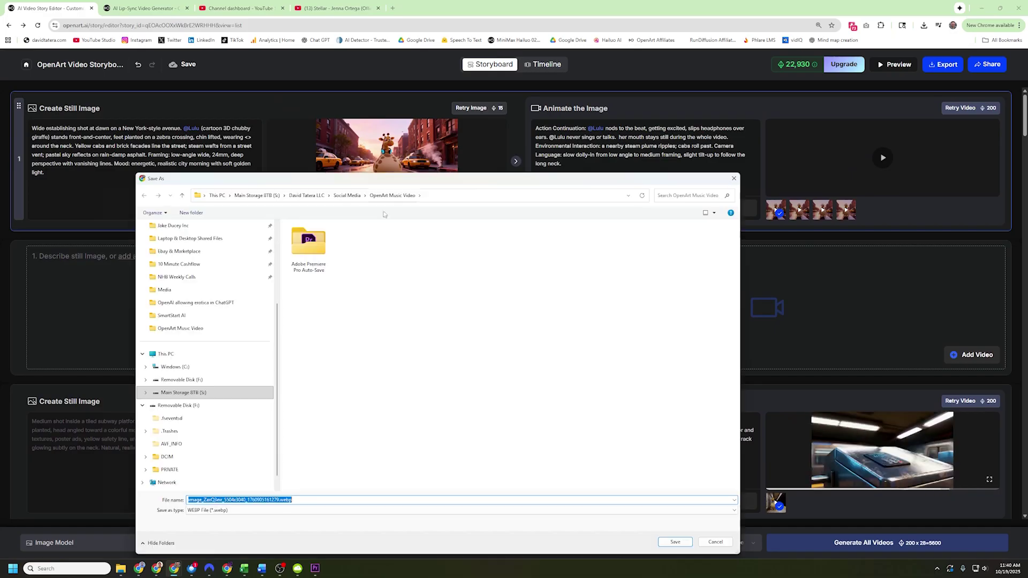
pyautogui.tripleClick(268, 500)
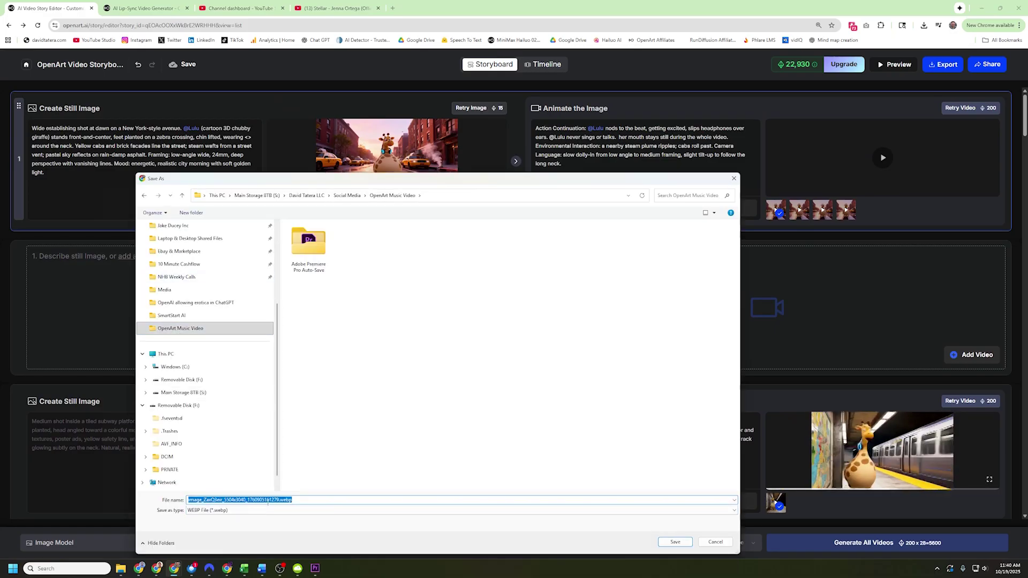
pyautogui.press('BackSpace')
pyautogui.write('1st Gi')
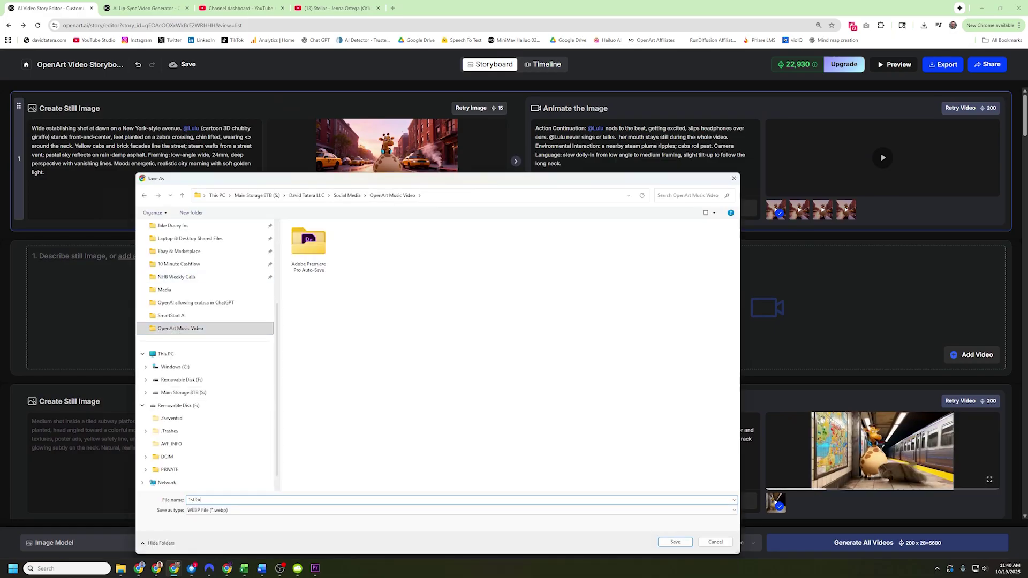
pyautogui.write('raffe')
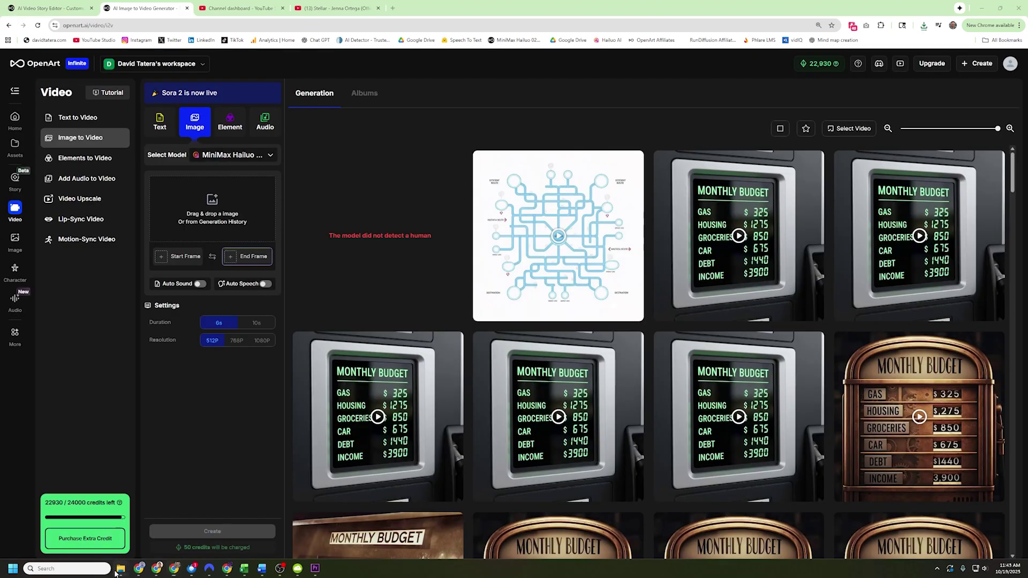
# Step: Load the crosswalk giraffe image as the start frame and start generating the video
pyautogui.click(121, 569)
pyautogui.moveTo(670, 208); pyautogui.dragTo(216, 206)
pyautogui.click(192, 288)
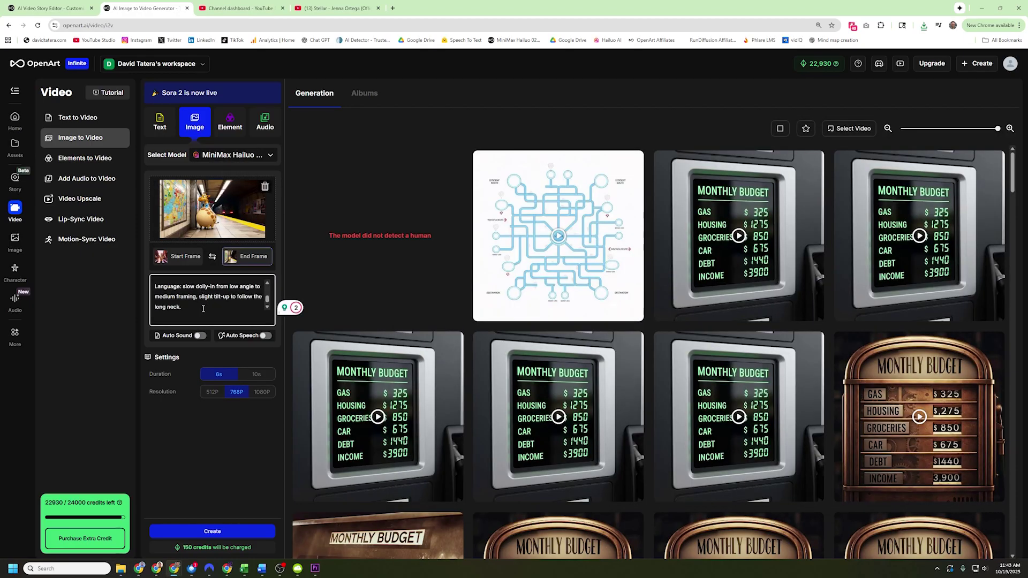
pyautogui.click(234, 534)
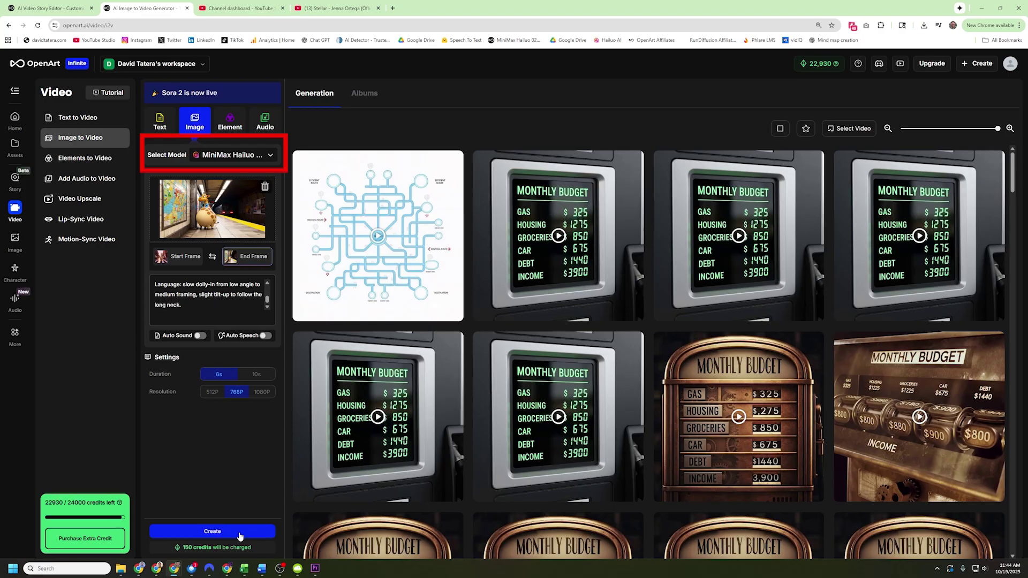
pyautogui.click(239, 536)
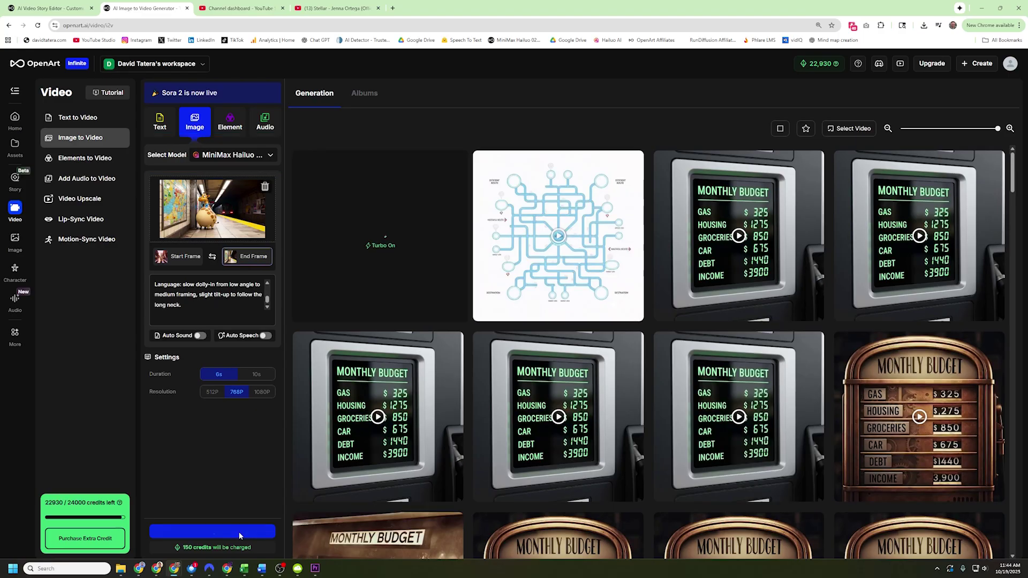
# Step: Switch the video model to Sora 2, then to Veo3
pyautogui.click(251, 155)
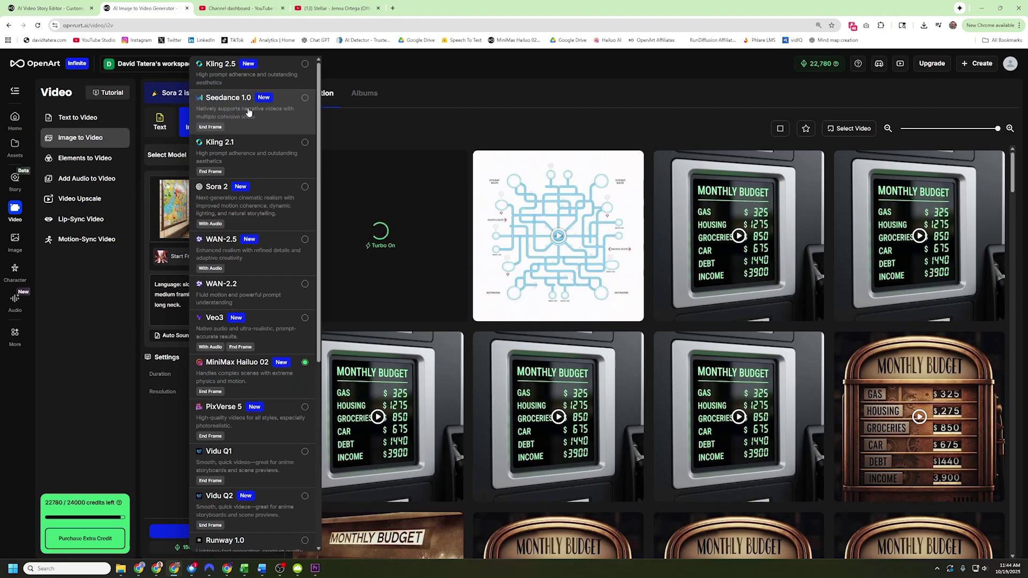
pyautogui.click(247, 198)
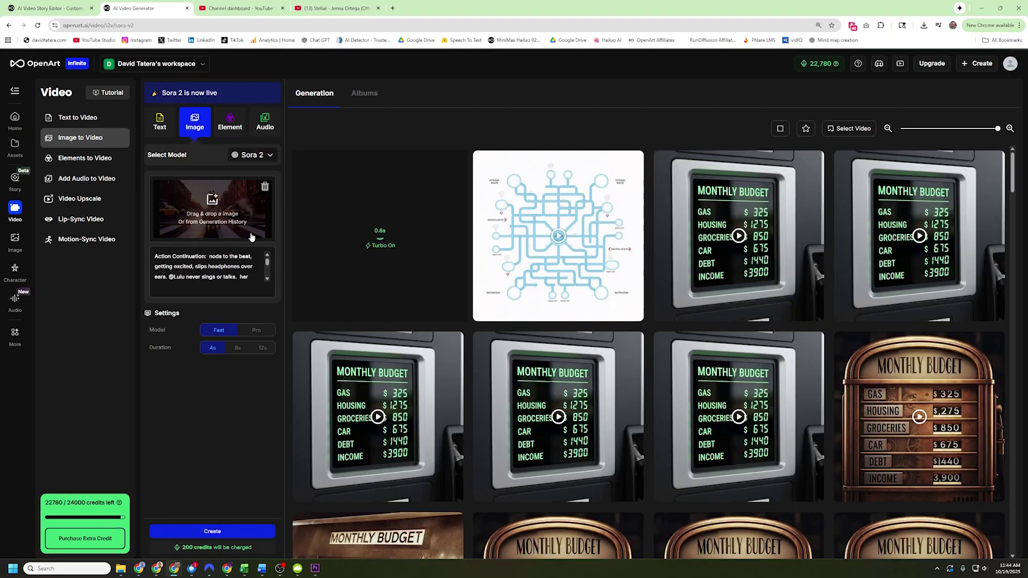
pyautogui.click(251, 157)
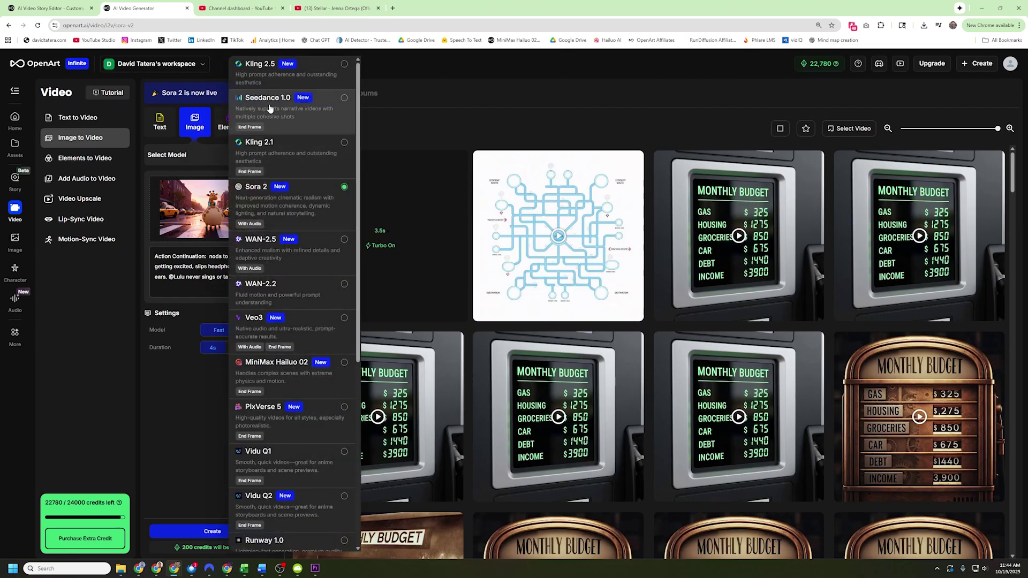
pyautogui.click(269, 107)
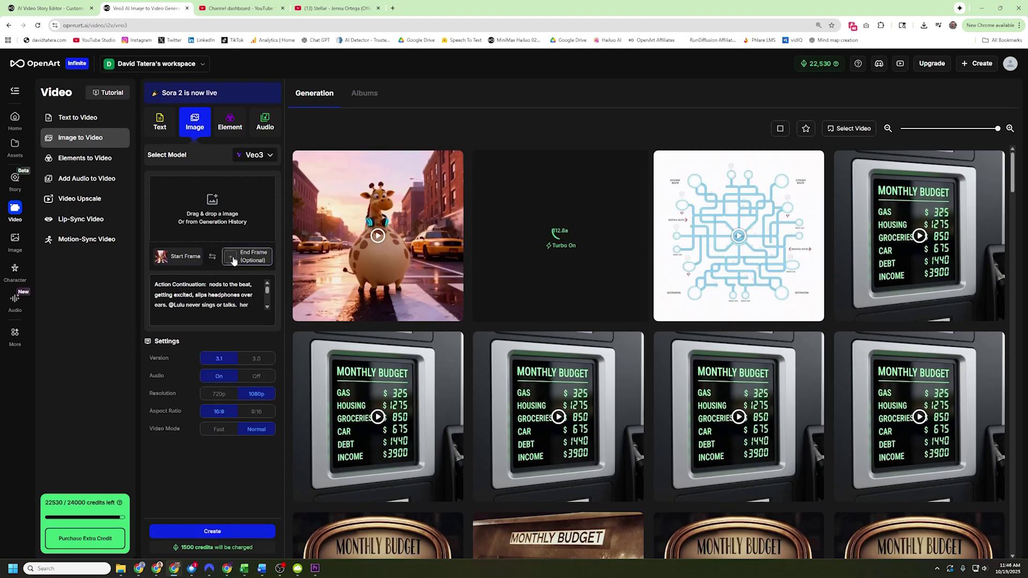
# Step: Use the subway giraffe image as start frame, generate a new Veo3 clip, and preview it
pyautogui.click(267, 310)
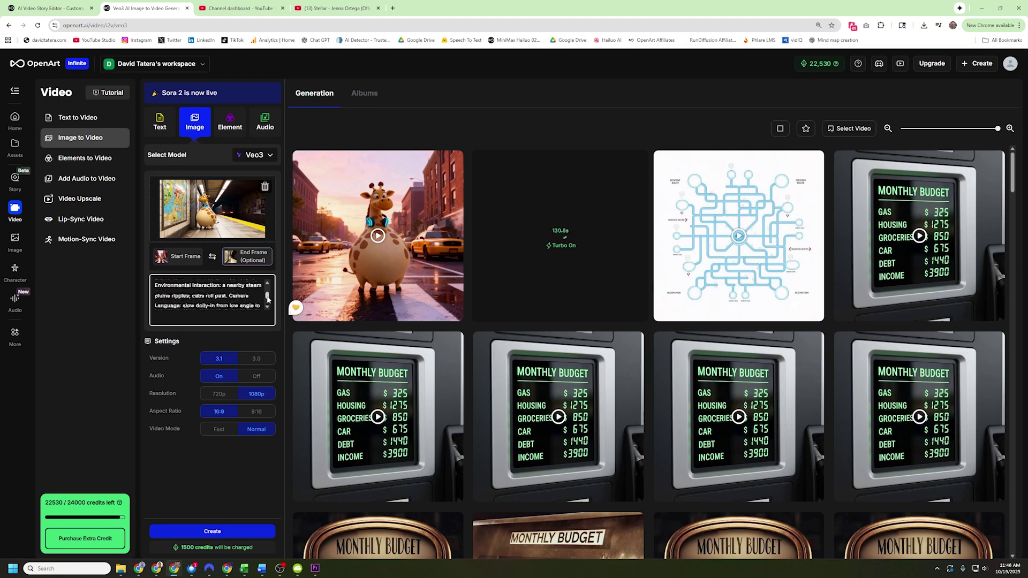
pyautogui.moveTo(268, 299); pyautogui.dragTo(269, 292)
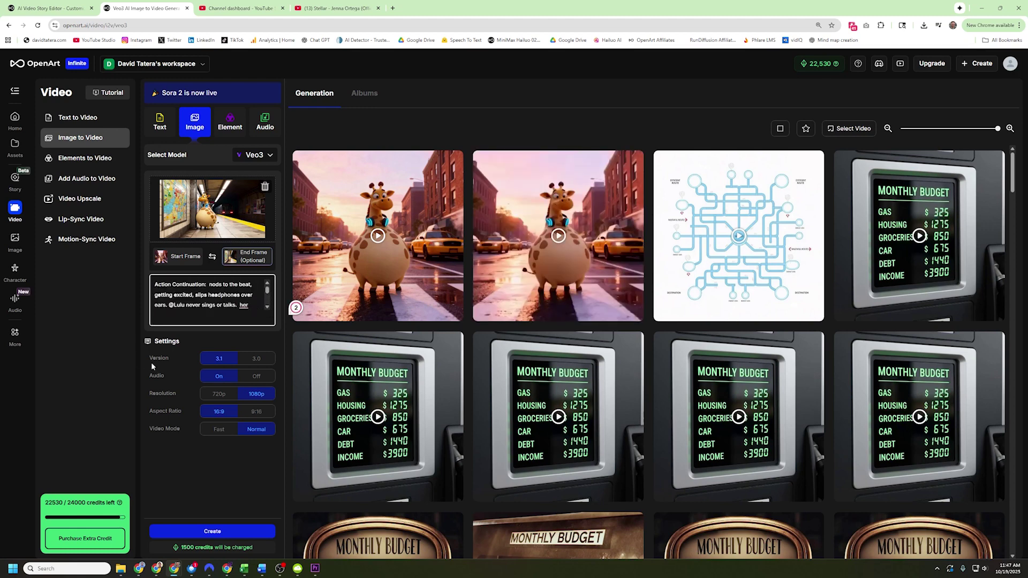
pyautogui.click(210, 533)
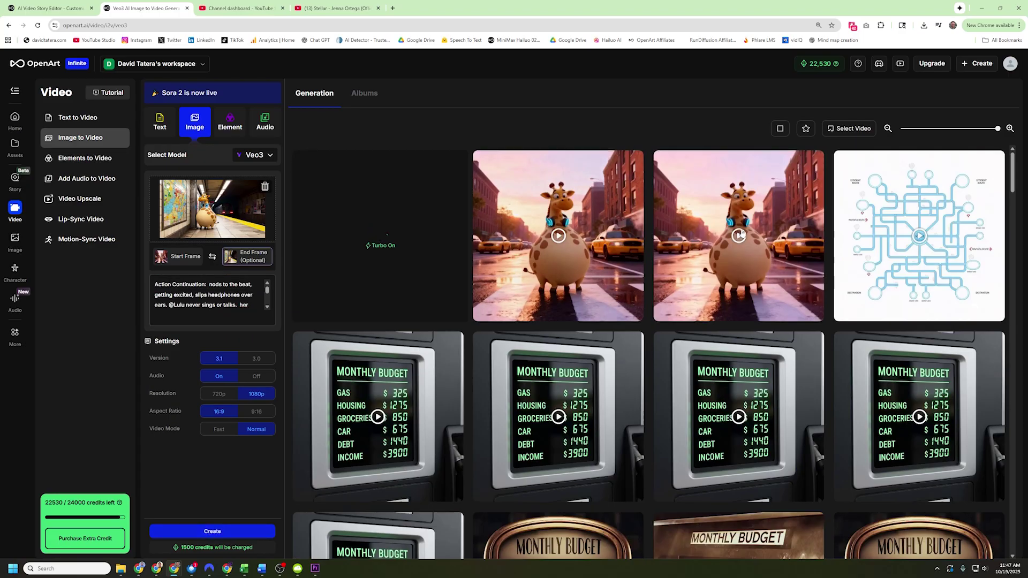
pyautogui.click(742, 237)
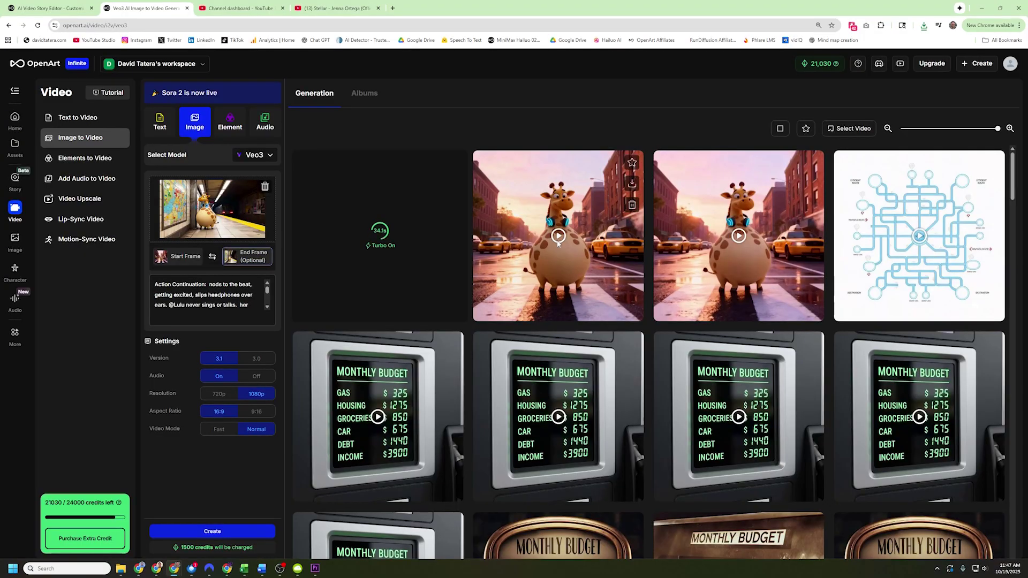
pyautogui.click(545, 243)
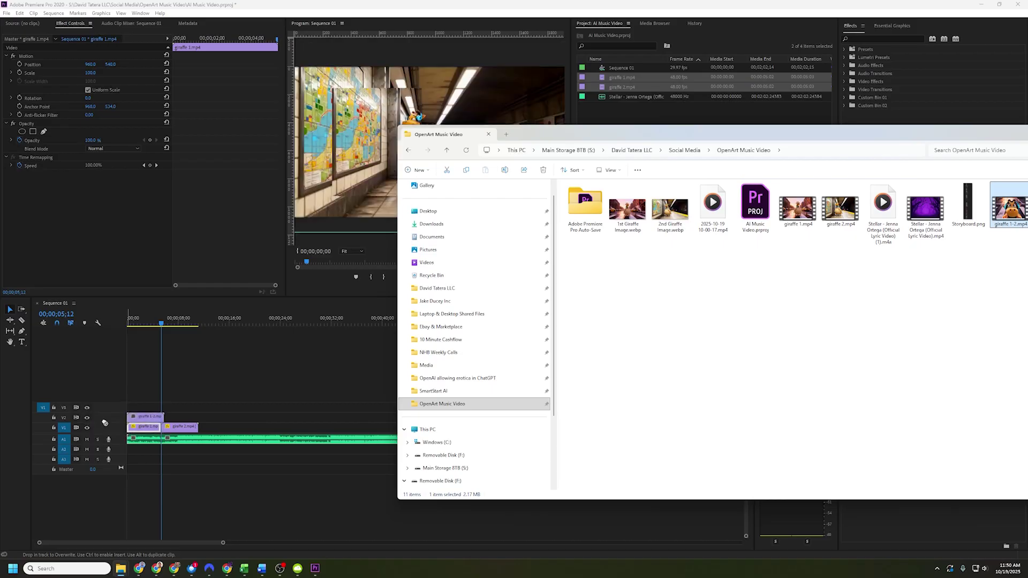
# Step: Set the giraffe 1-2 clip on track V2 to 109% speed via Speed/Duration
pyautogui.click(225, 543)
pyautogui.moveTo(223, 544); pyautogui.dragTo(76, 543)
pyautogui.click(268, 417)
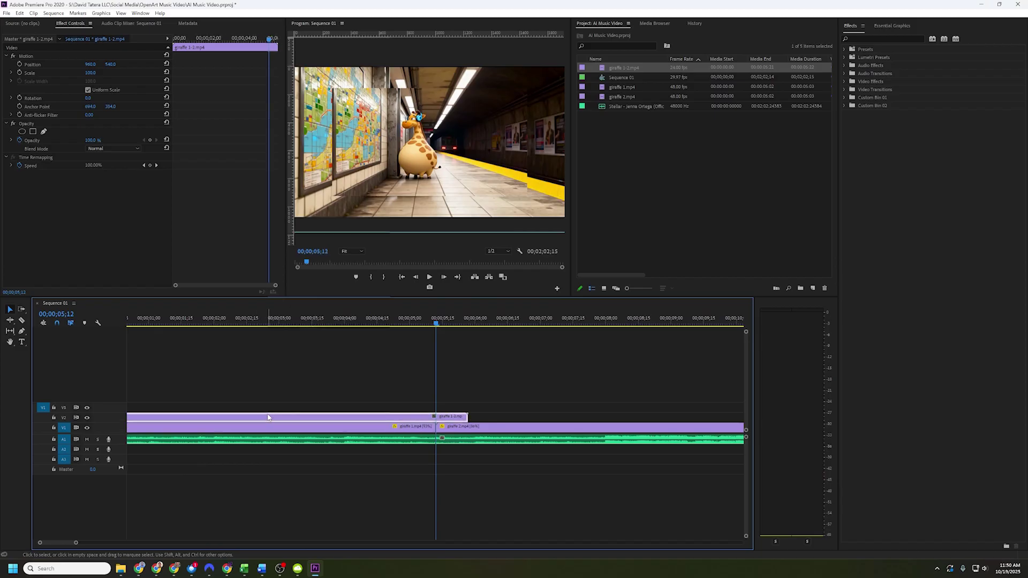
pyautogui.rightClick(268, 418)
pyautogui.rightClick(334, 416)
pyautogui.click(387, 264)
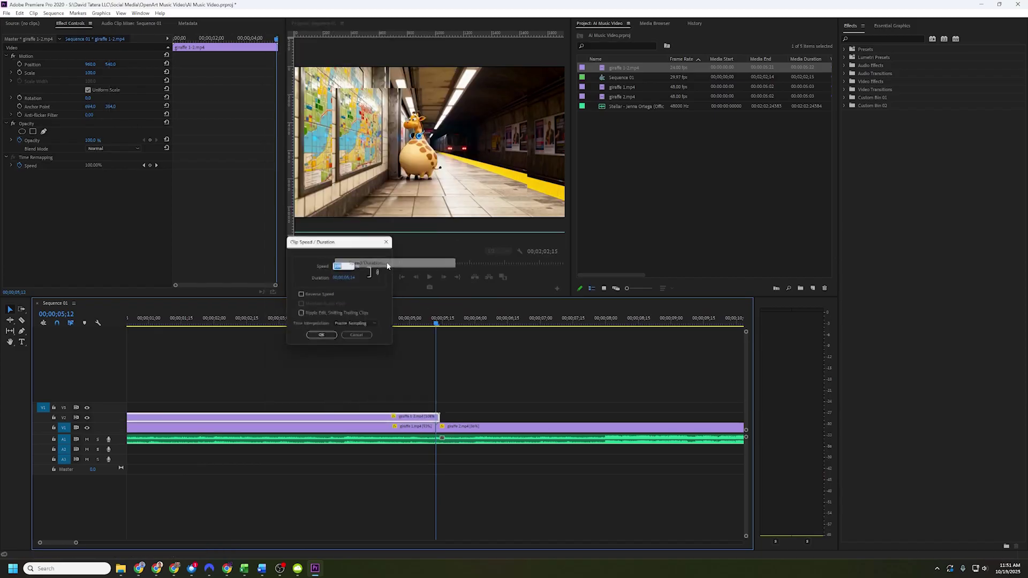
pyautogui.write('109')
pyautogui.press('Return')
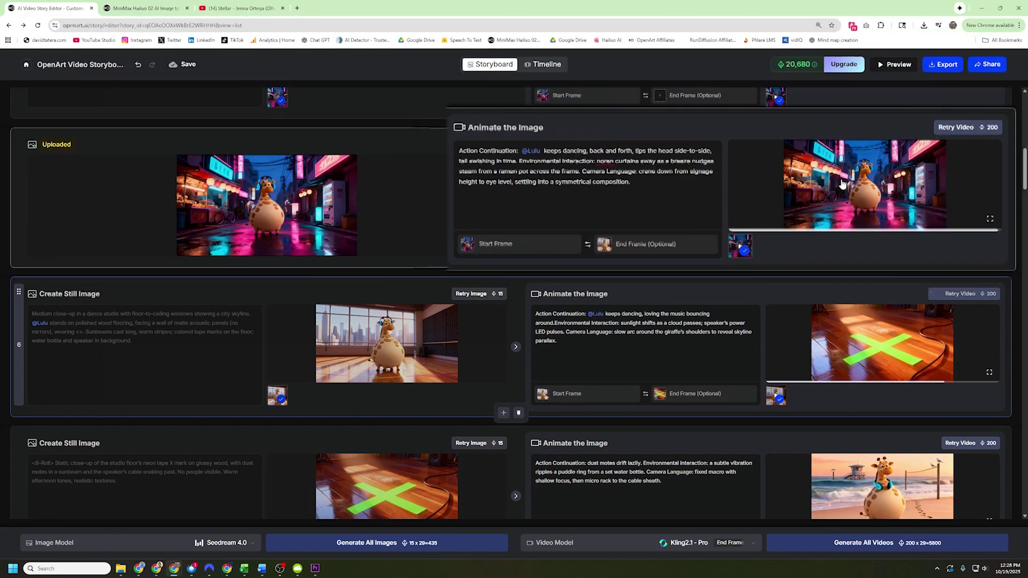
# Step: Return to Premiere Pro from the OpenArt storyboard
pyautogui.click(315, 570)
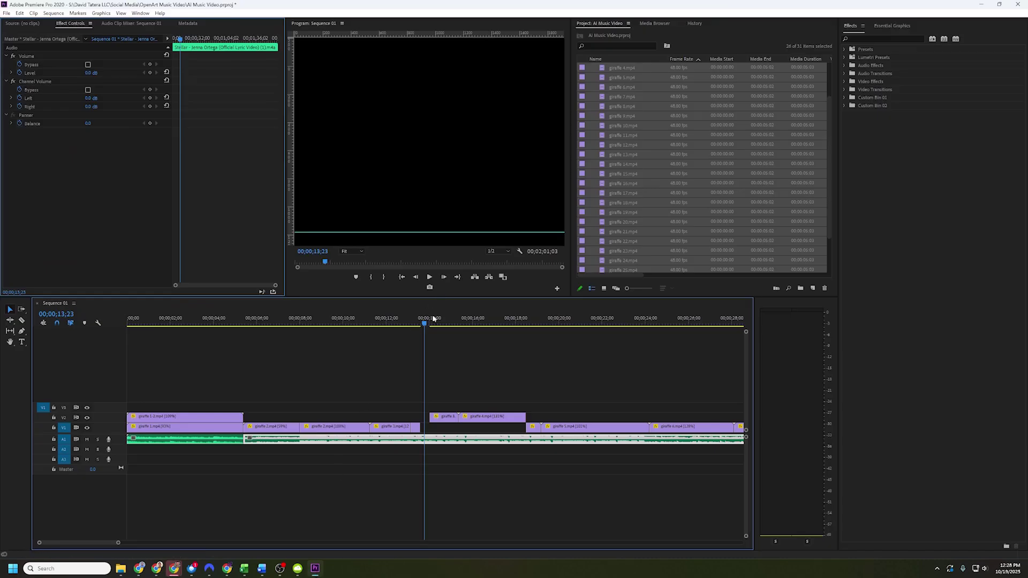
# Step: Review the giraffe clip and rate-stretch giraffe 7 so it ends sooner
pyautogui.moveTo(425, 326); pyautogui.dragTo(417, 325)
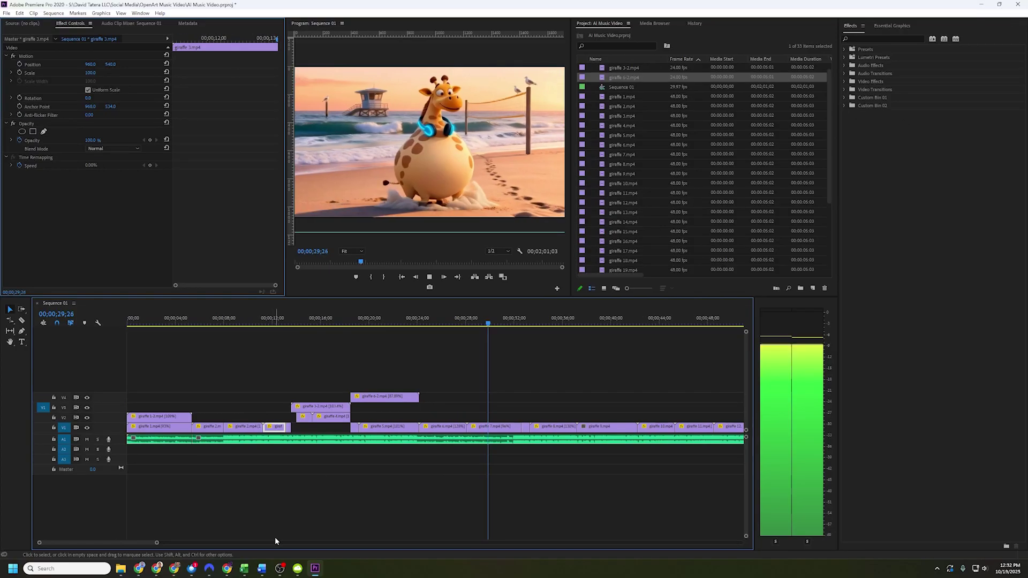
pyautogui.press('space')
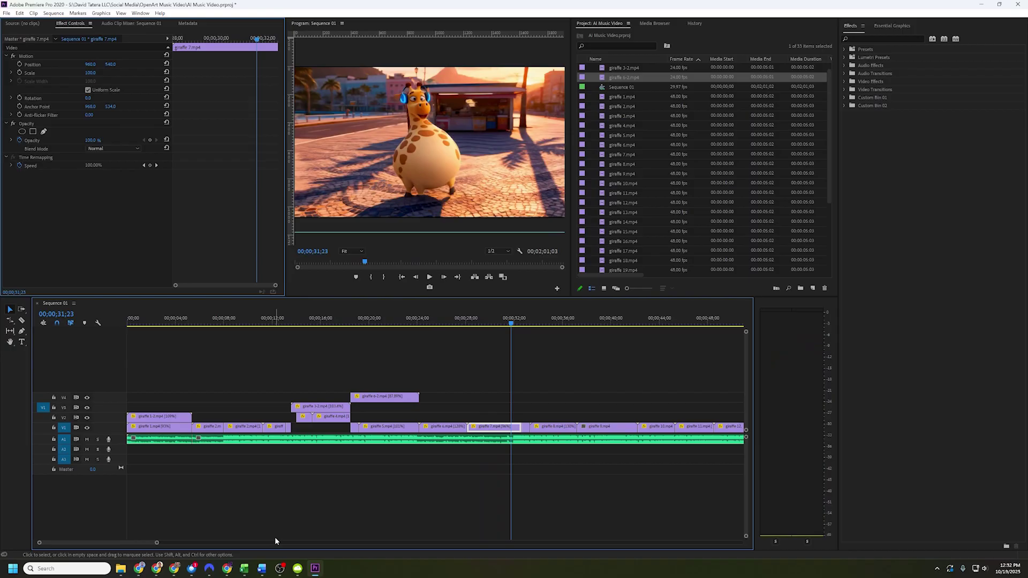
pyautogui.press('Right')
pyautogui.press('Right')
pyautogui.press('Right')
pyautogui.press('Right')
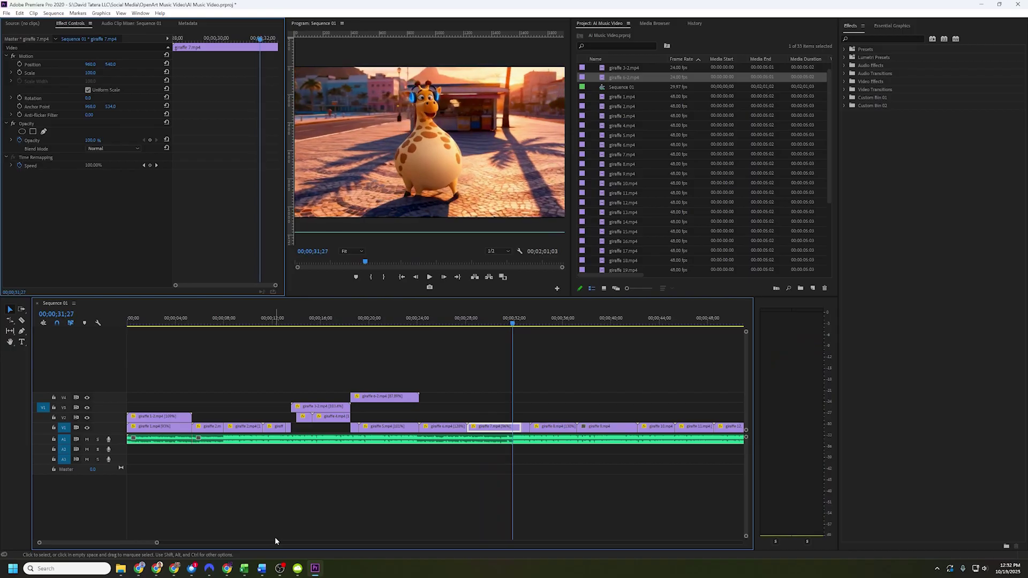
pyautogui.doubleClick(120, 443)
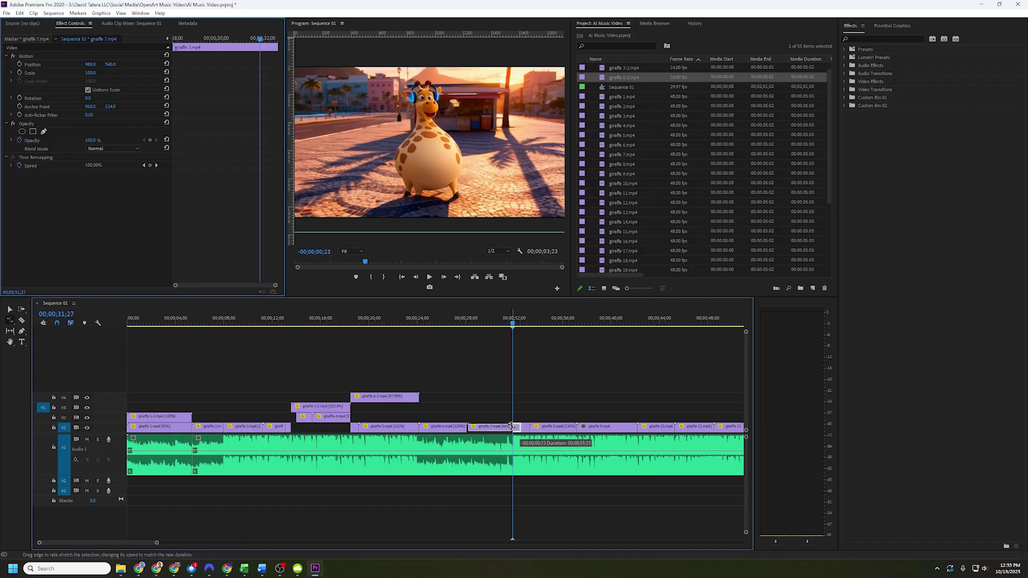
pyautogui.moveTo(511, 427); pyautogui.dragTo(511, 427)
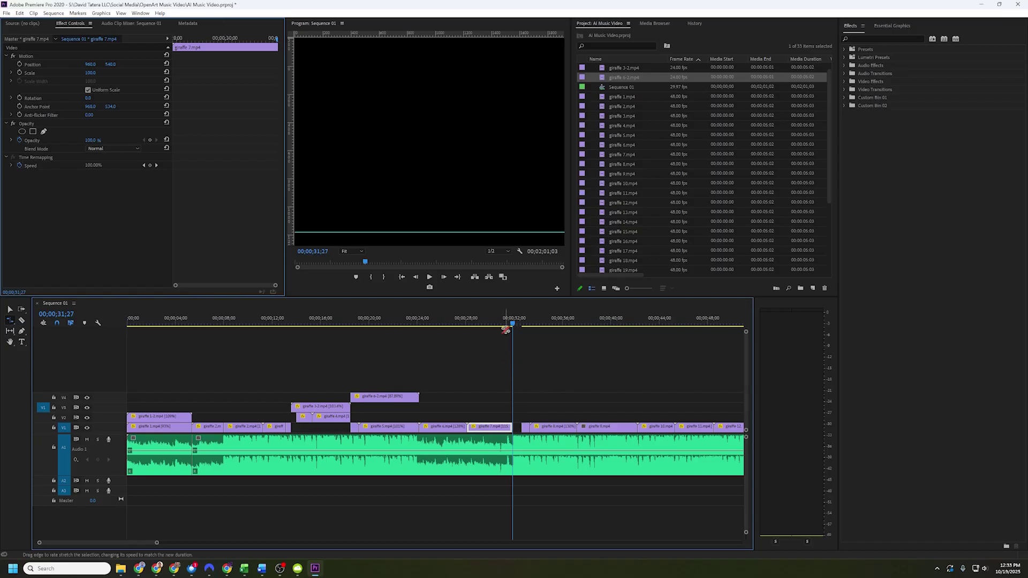
pyautogui.press('v')
# Step: Razor-cut giraffe 8 at the playhead and move the split piece up to V2
pyautogui.moveTo(530, 321); pyautogui.dragTo(545, 325)
pyautogui.press('c')
pyautogui.click(543, 427)
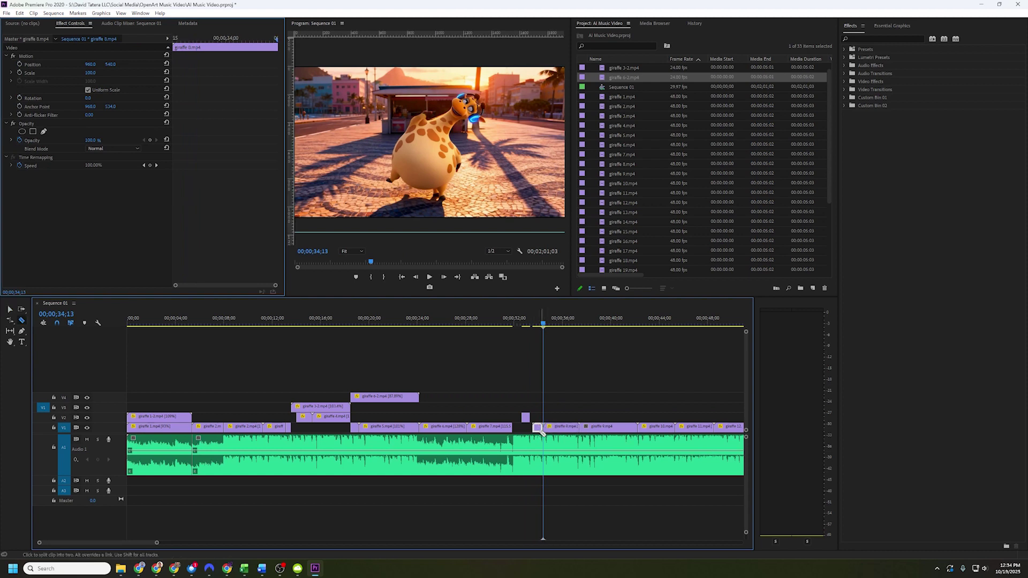
pyautogui.moveTo(538, 427); pyautogui.dragTo(537, 418)
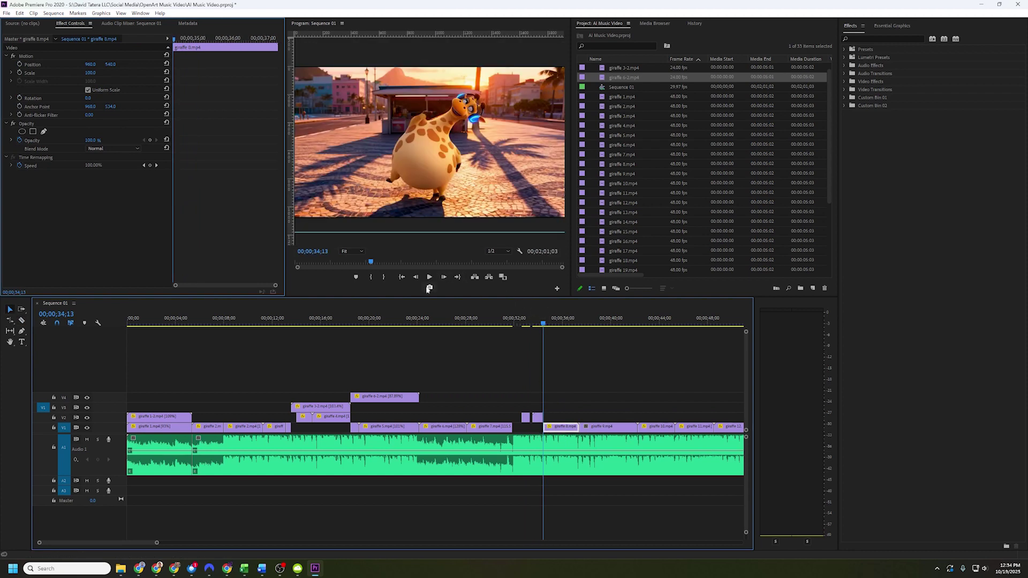
# Step: Export the current frame as a still named 'Beach G Out'
pyautogui.click(429, 288)
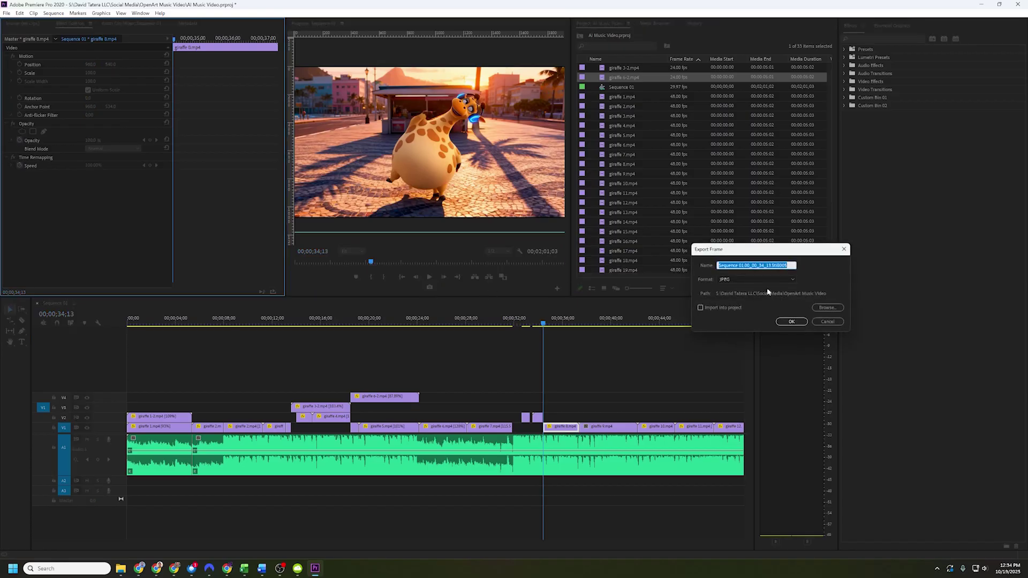
pyautogui.write('Beach G Out')
pyautogui.press('Return')
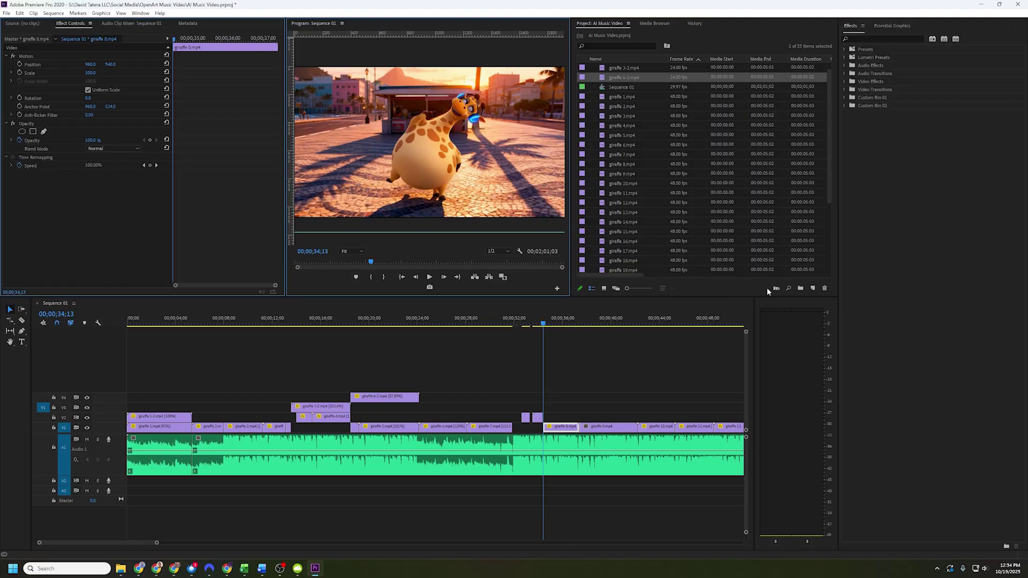
pyautogui.click(259, 570)
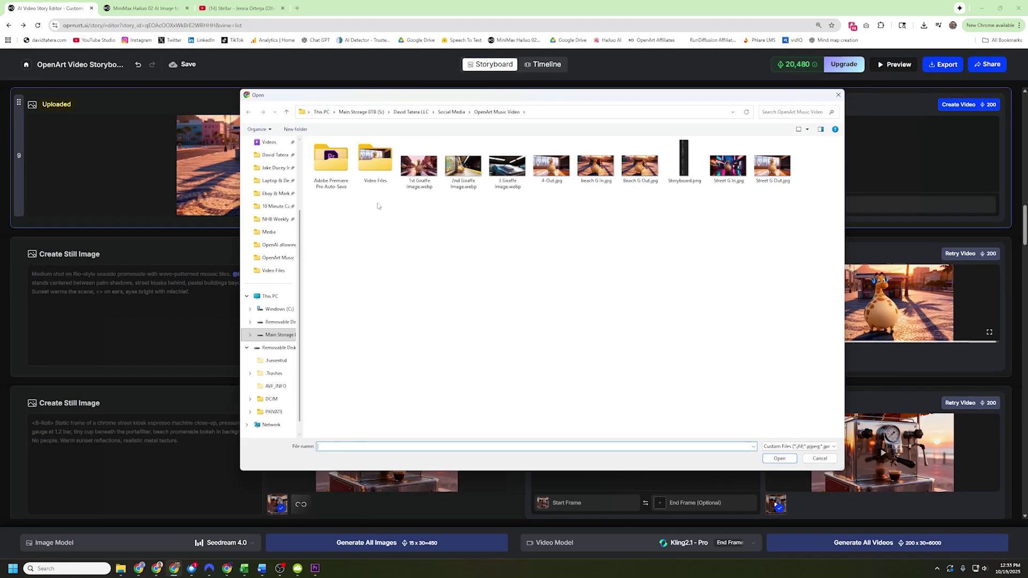
pyautogui.doubleClick(640, 168)
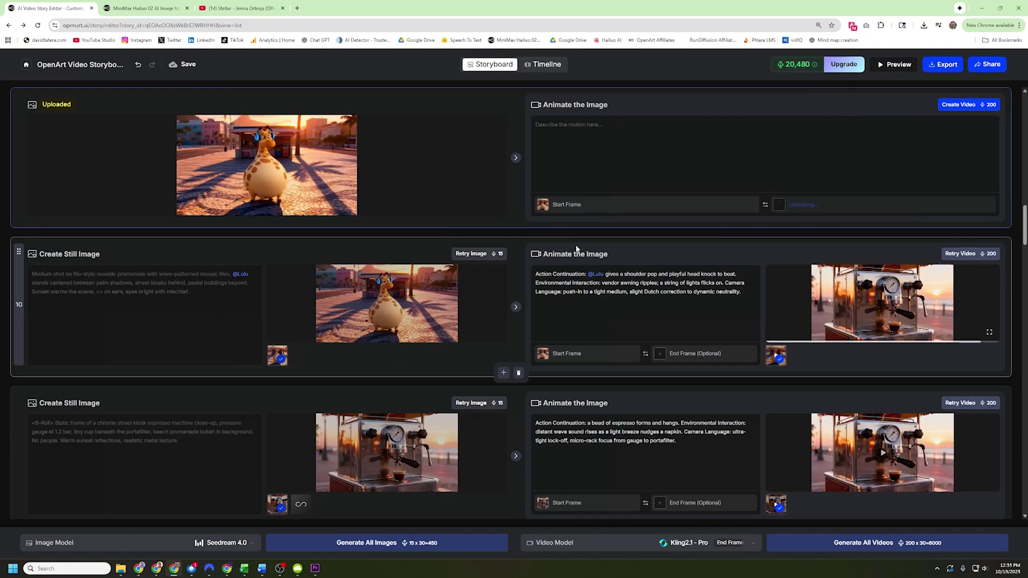
pyautogui.click(578, 127)
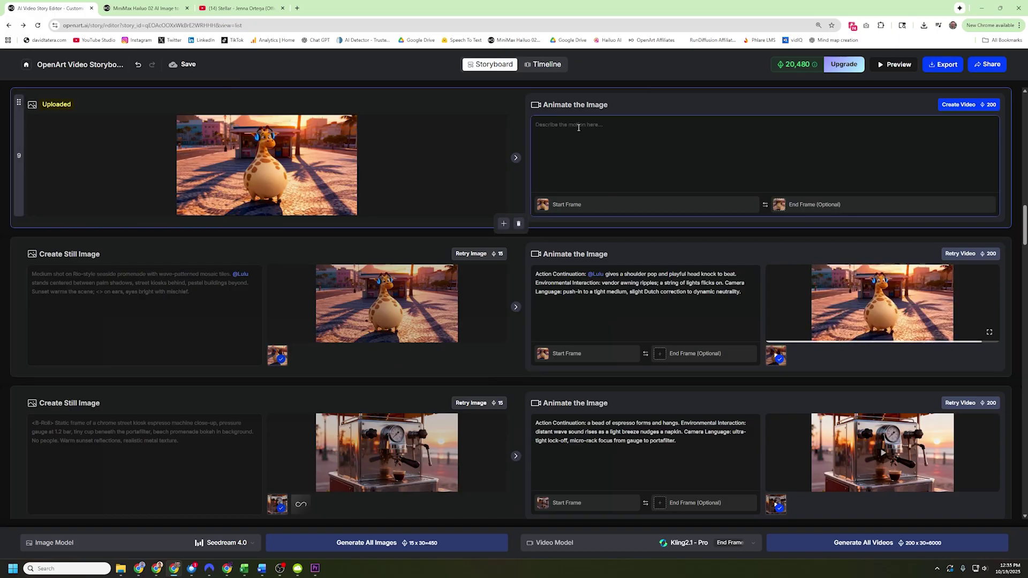
pyautogui.write('@Lulu begins dancing')
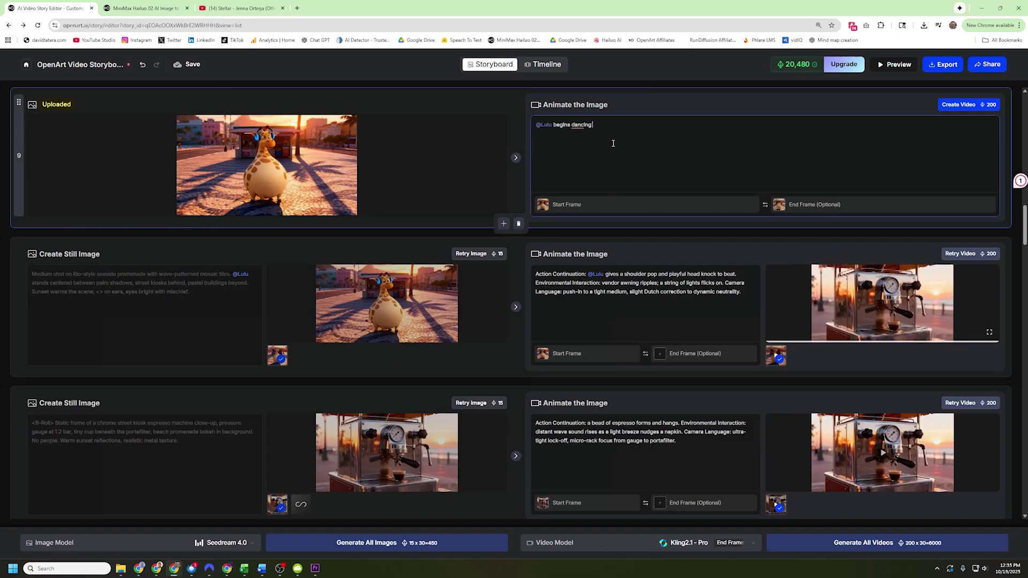
pyautogui.write(' back and forth, using her whole body')
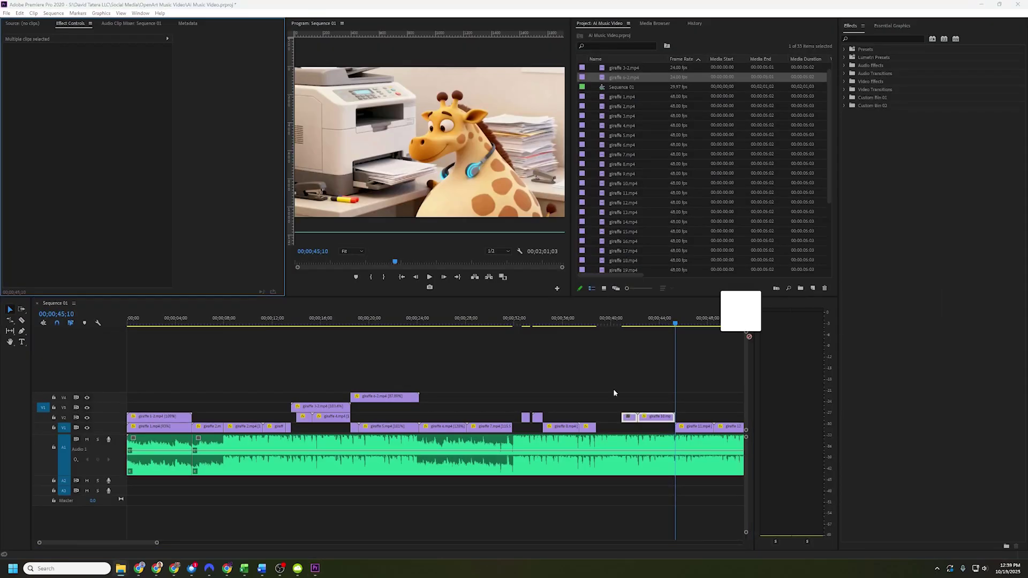
# Step: Place giraffe 6-2.mp4 on V3 near 00;32 and play from about 31 seconds to check it
pyautogui.moveTo(615, 394); pyautogui.dragTo(532, 397)
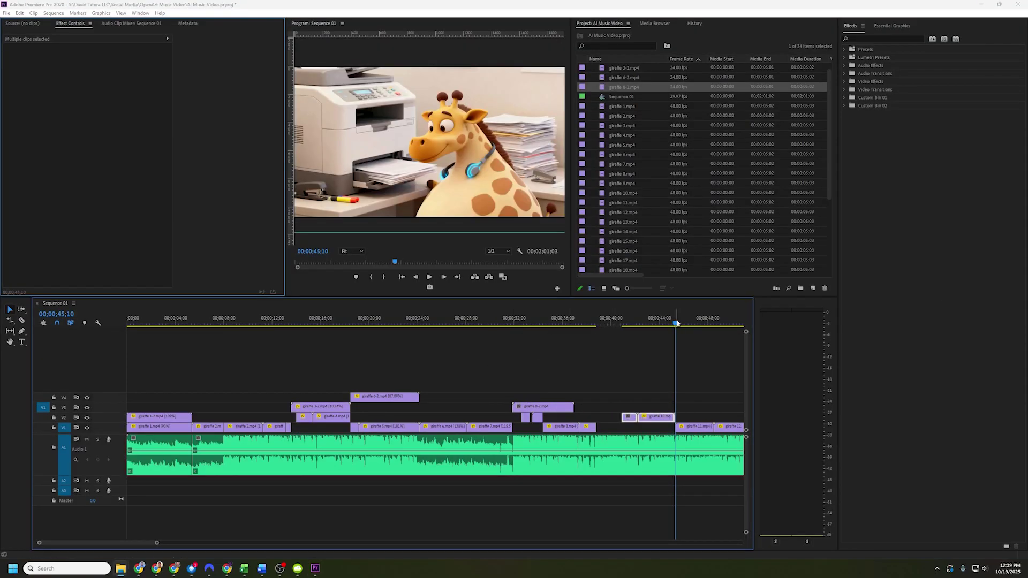
pyautogui.moveTo(676, 323); pyautogui.dragTo(498, 322)
pyautogui.press('space')
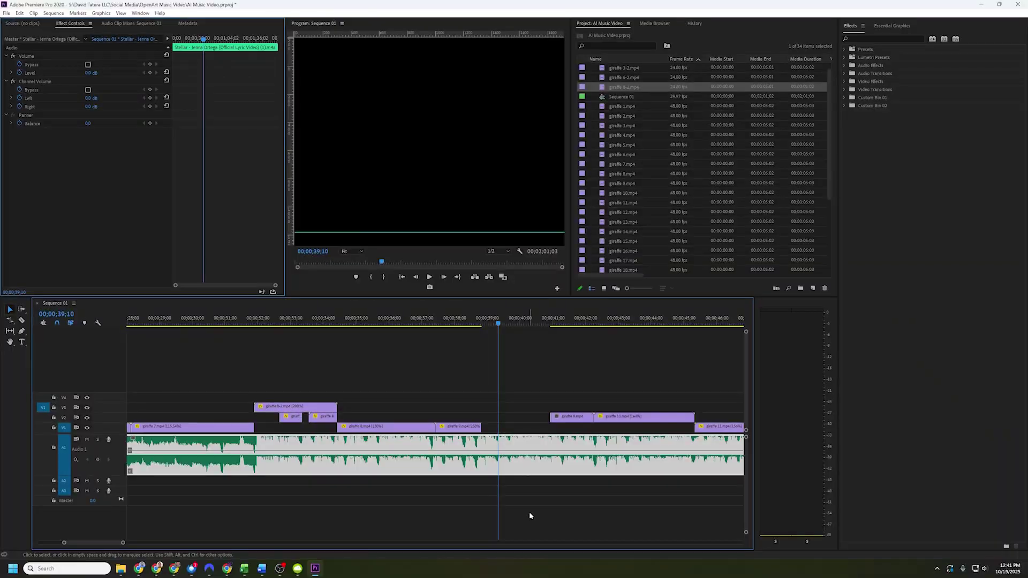
# Step: Raise giraffe 12's speed via Speed/Duration and review the join near 53 seconds
pyautogui.press('space')
pyautogui.press('-')
pyautogui.press('-')
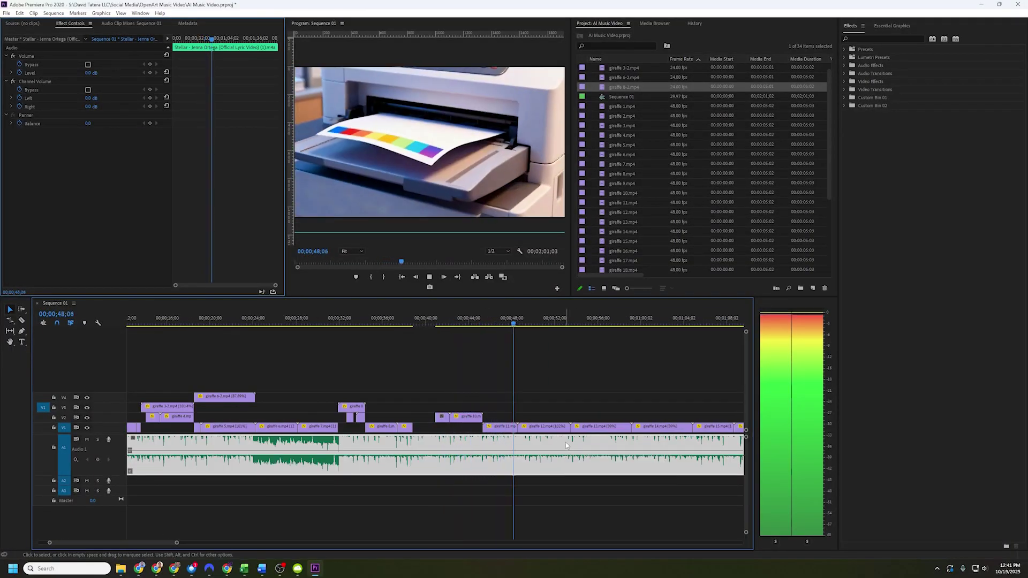
pyautogui.press('space')
pyautogui.click(524, 325)
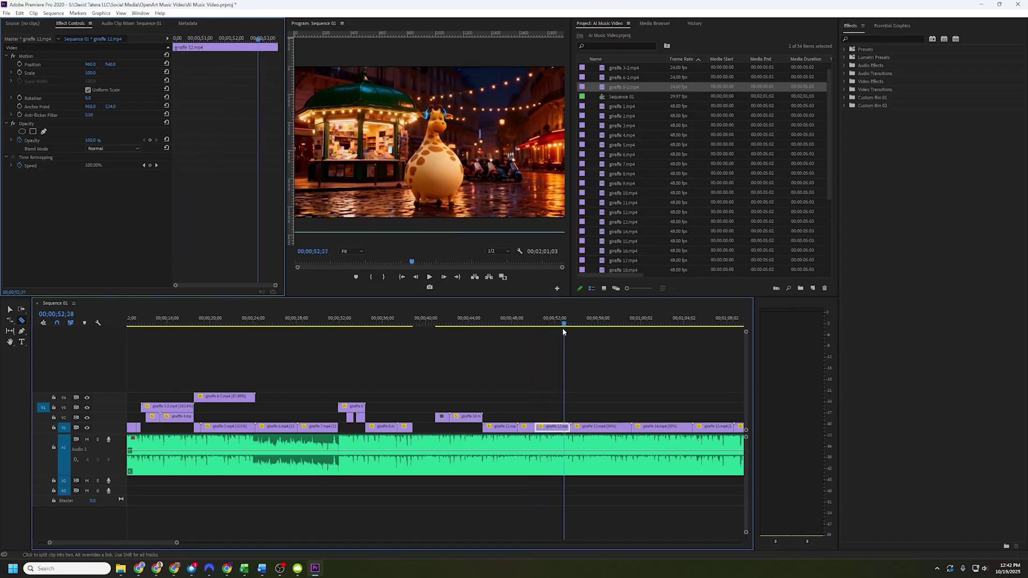
pyautogui.click(561, 328)
pyautogui.rightClick(543, 427)
pyautogui.click(578, 288)
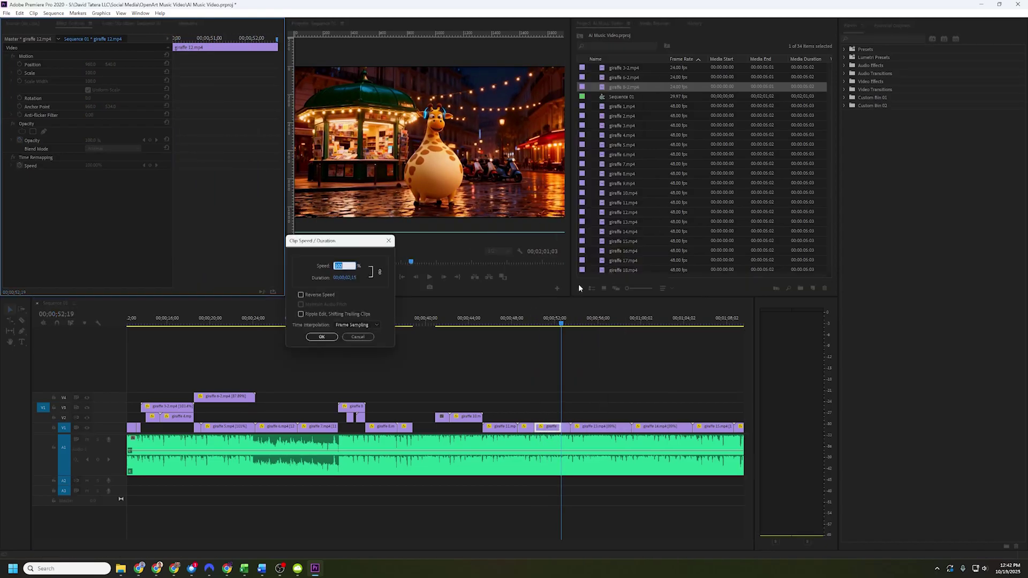
pyautogui.press('Return')
pyautogui.click(593, 324)
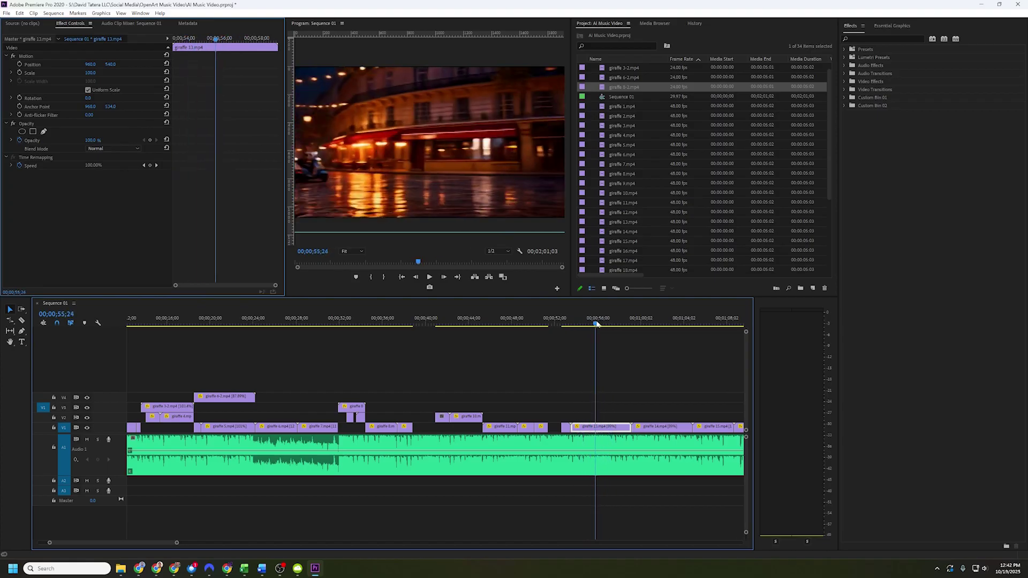
pyautogui.moveTo(615, 325); pyautogui.dragTo(574, 318)
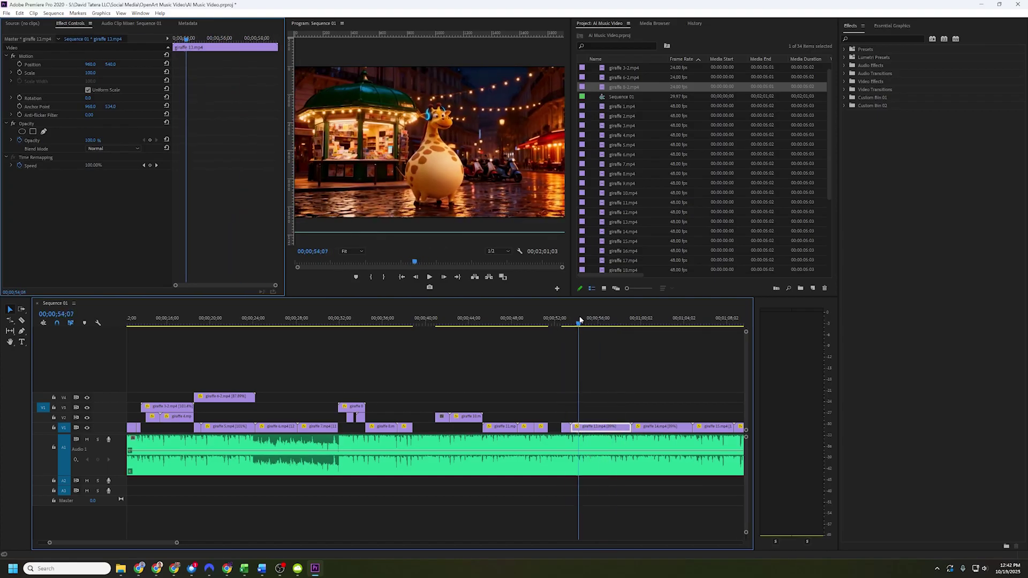